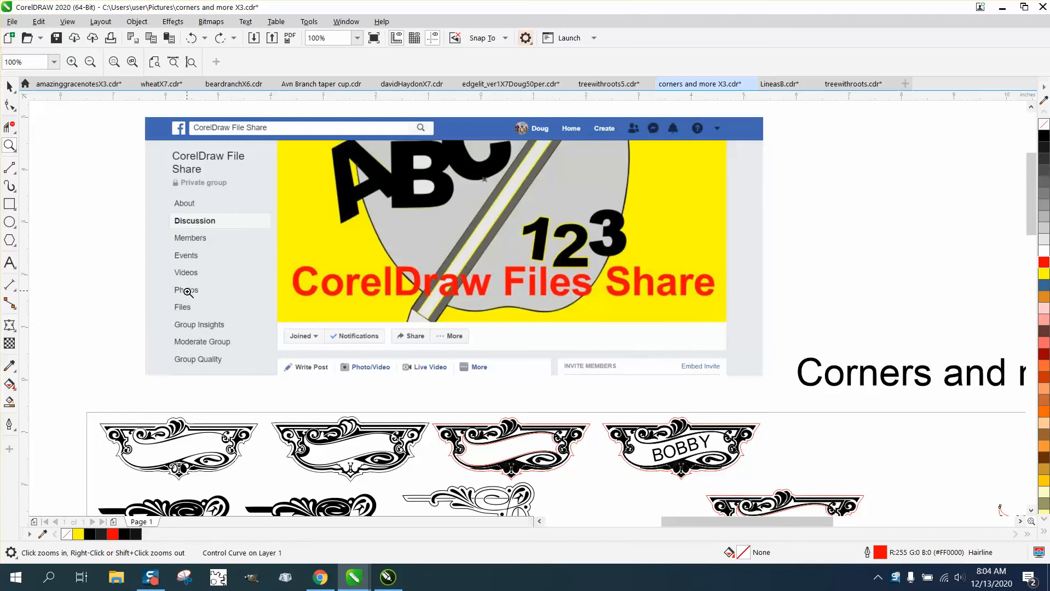
- Set the width of the ornate rectangular frame below the corner ornaments to 6 inches
scroll(825, 348, down, 1)
drag(853, 357, 975, 375)
scroll(605, 321, down, 1)
scroll(579, 315, down, 1)
scroll(393, 382, down, 2)
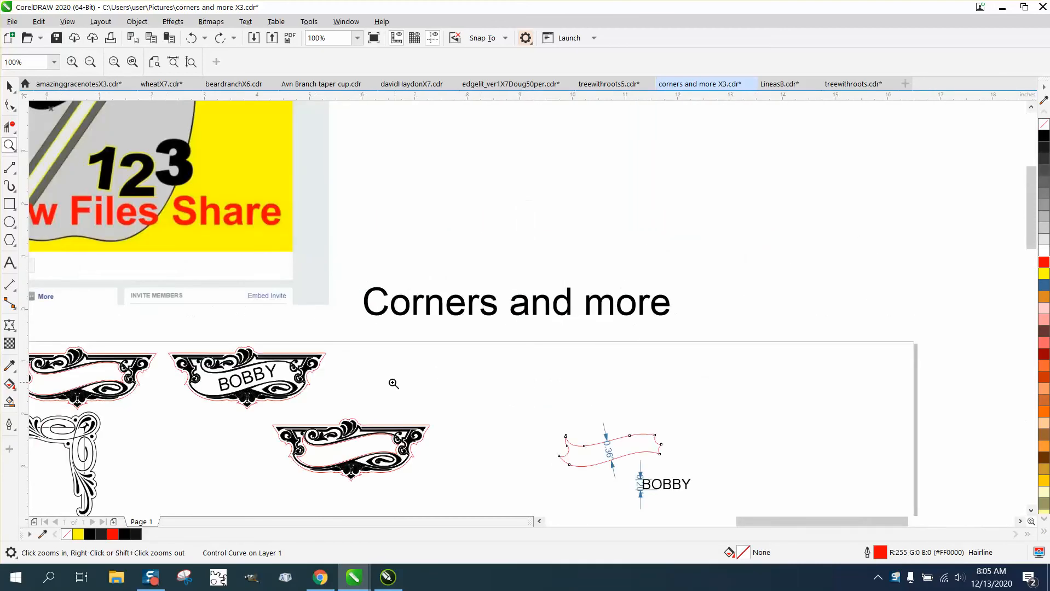
scroll(378, 376, down, 1)
scroll(375, 409, down, 1)
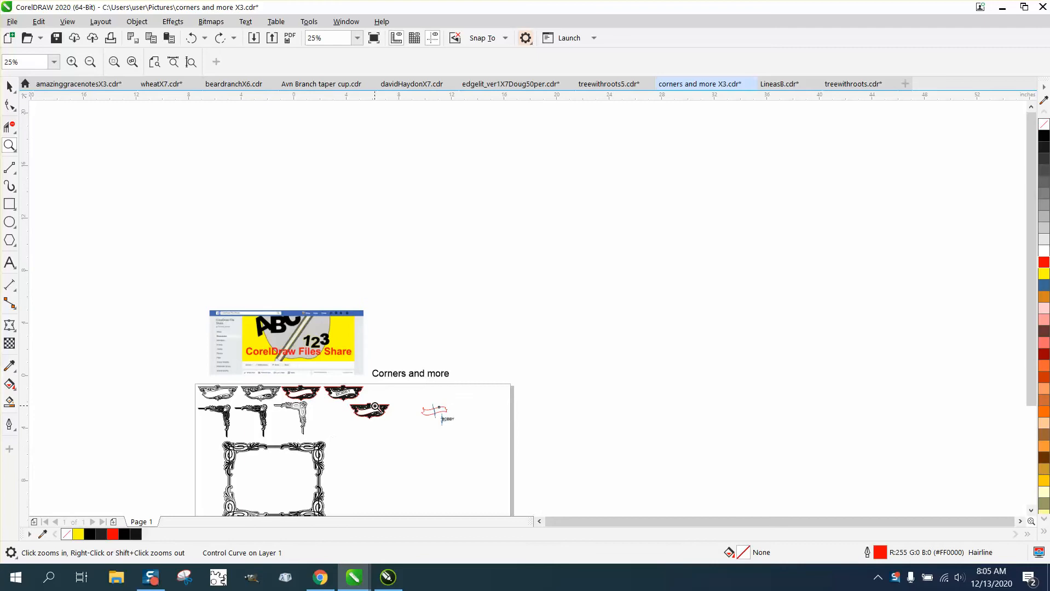
scroll(228, 430, down, 1)
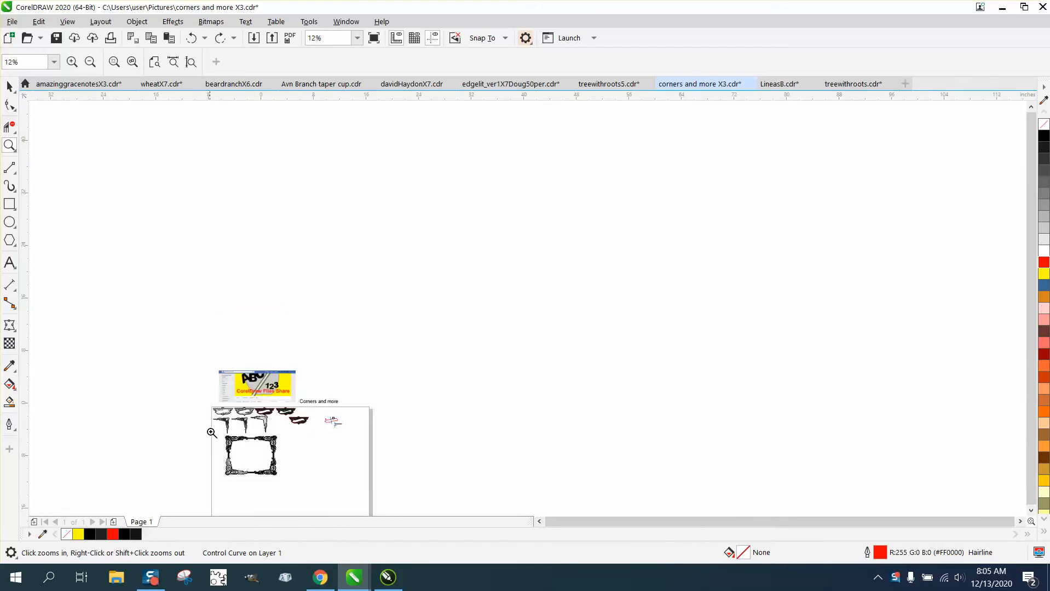
drag(212, 431, 342, 495)
click(9, 86)
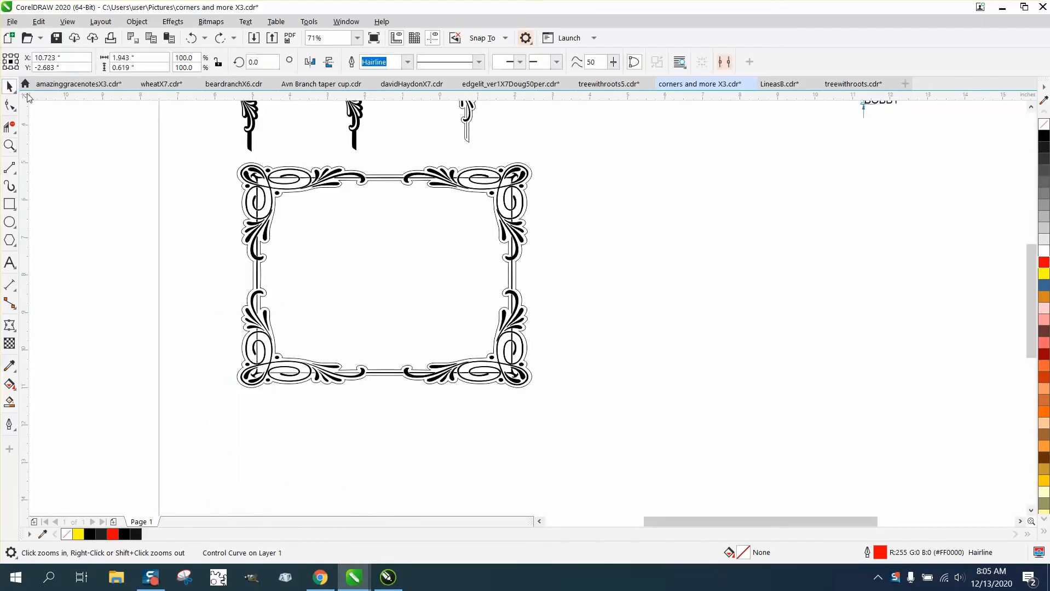
click(353, 174)
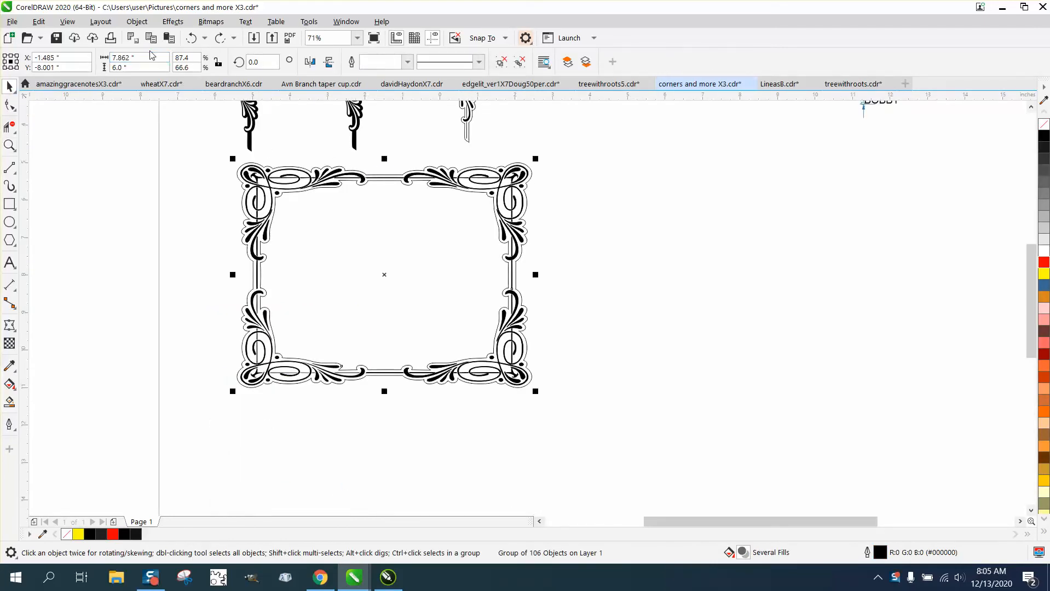
drag(151, 58, 88, 58)
text(6)
key(Return)
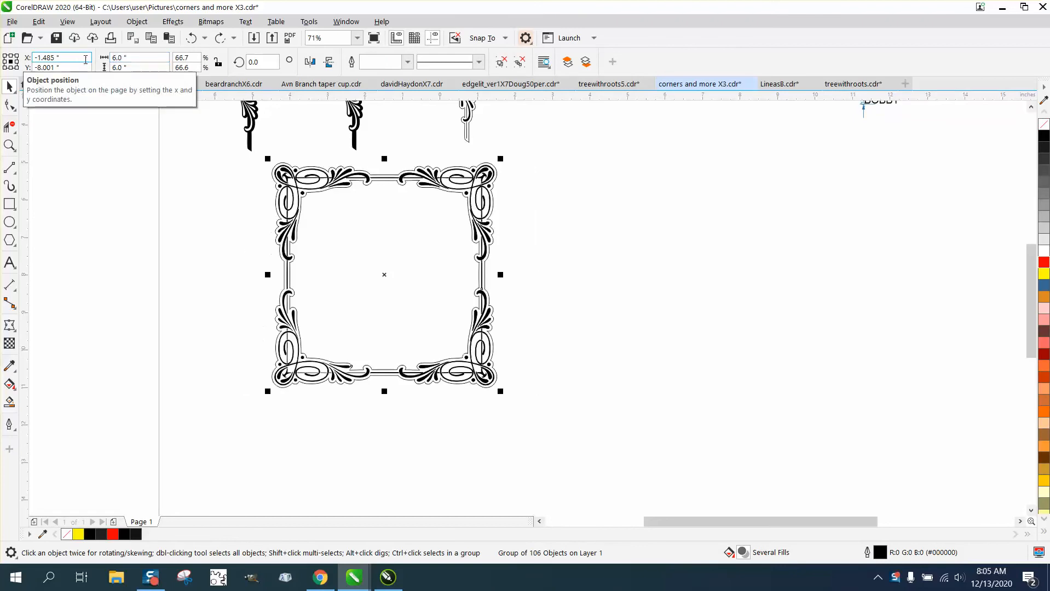
- Fill the separate red banner outline with black using Smart Fill, and place the filled shape well below the outline
scroll(506, 305, down, 2)
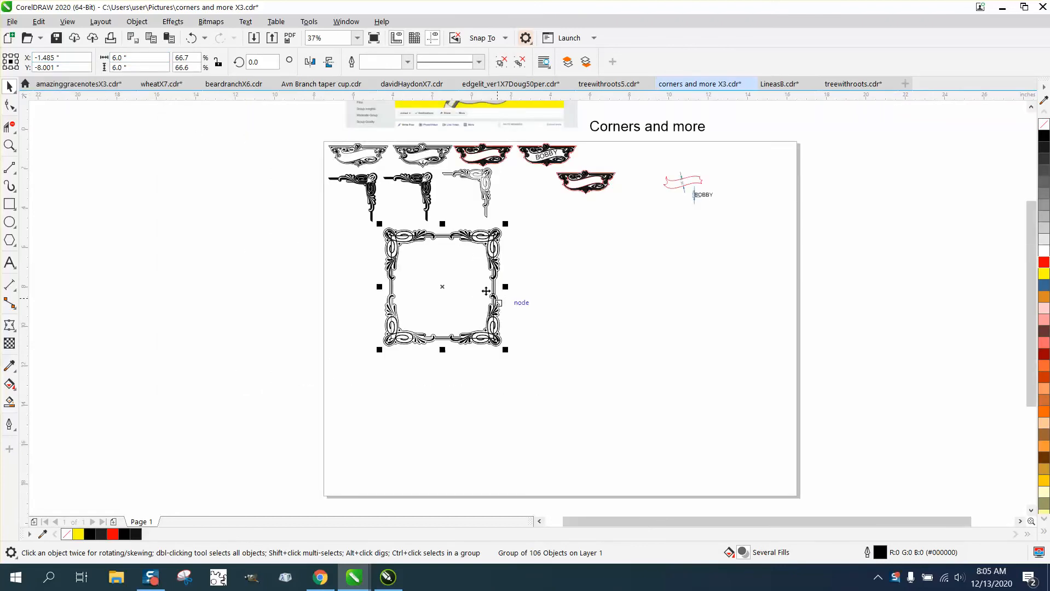
click(9, 145)
drag(314, 172, 579, 270)
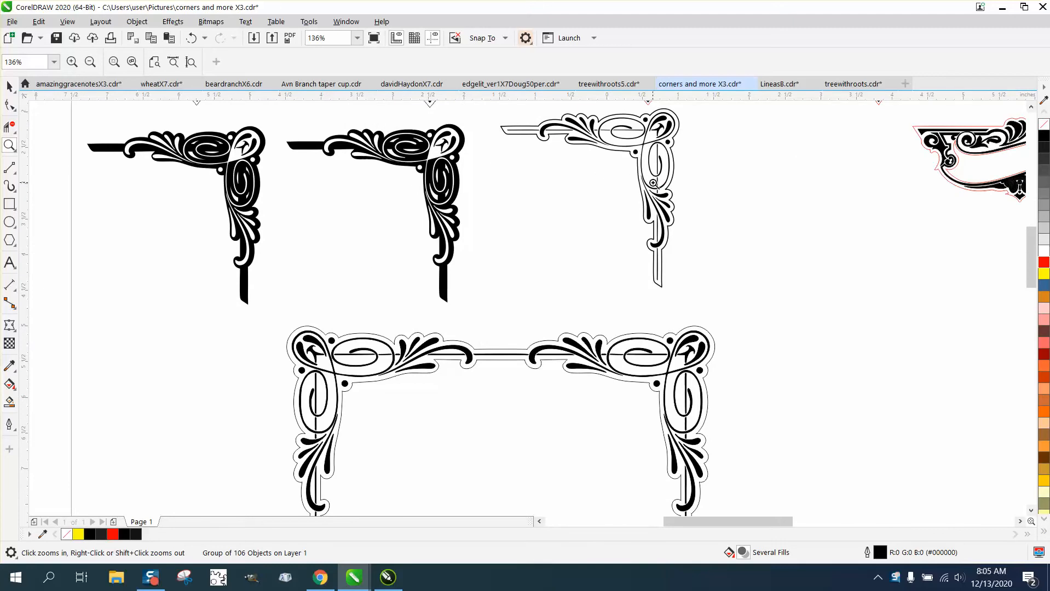
scroll(651, 184, down, 2)
right_click(652, 186)
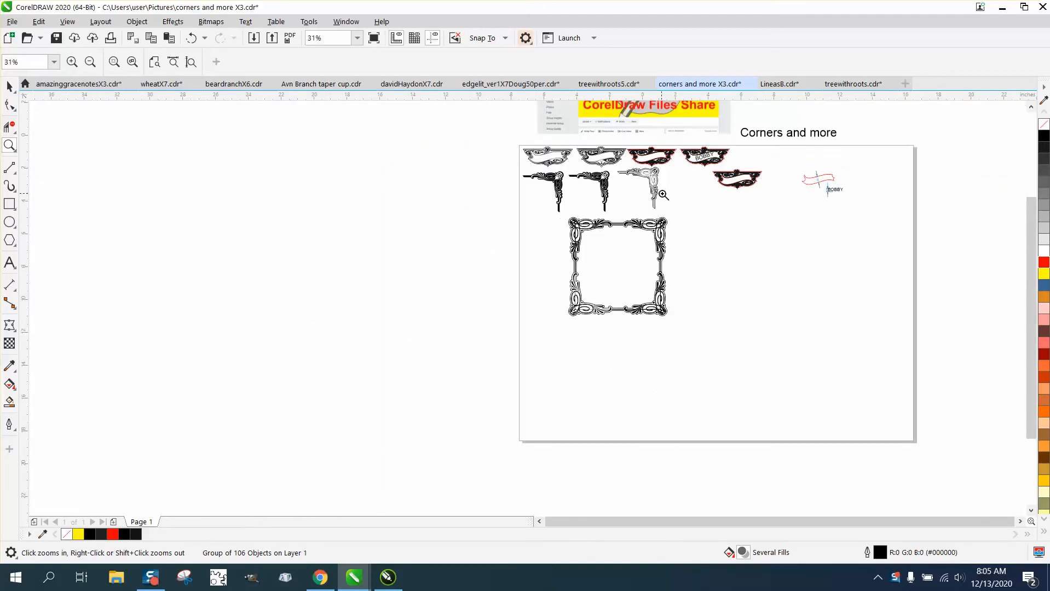
drag(684, 147, 895, 236)
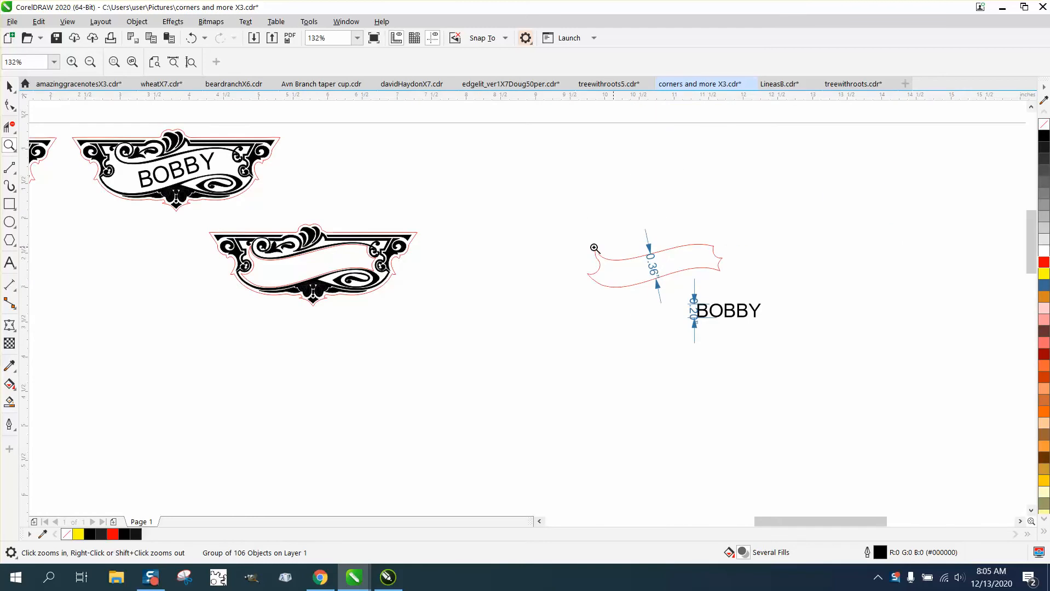
click(10, 86)
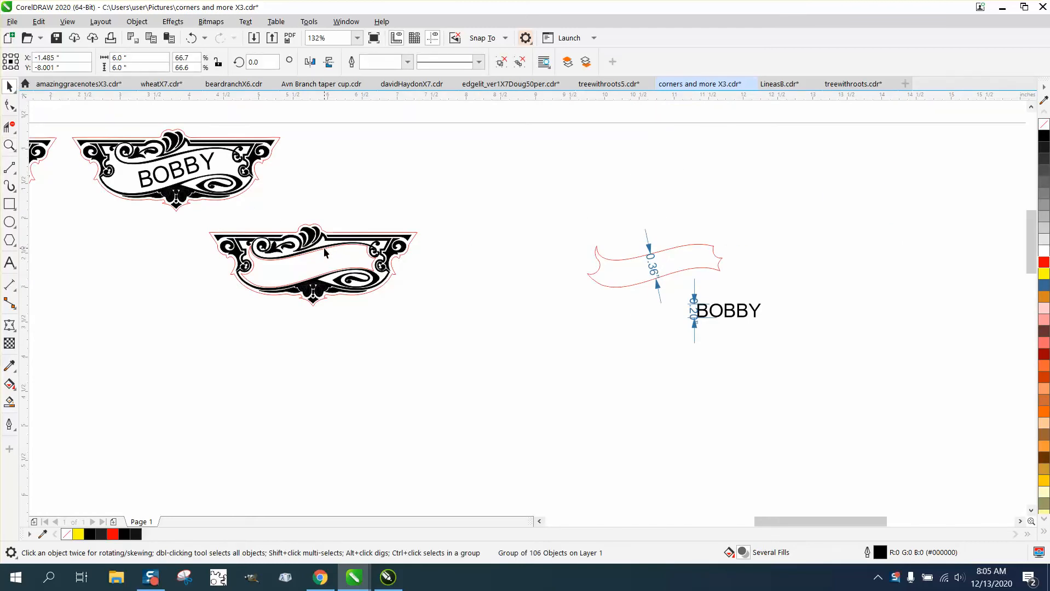
click(9, 403)
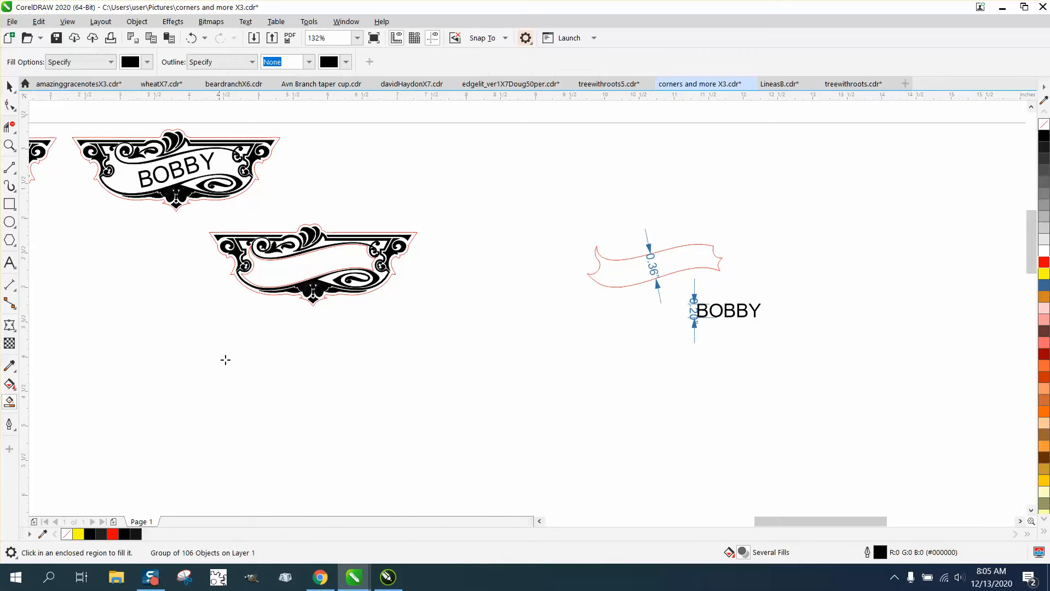
click(286, 280)
key(ctrl+z)
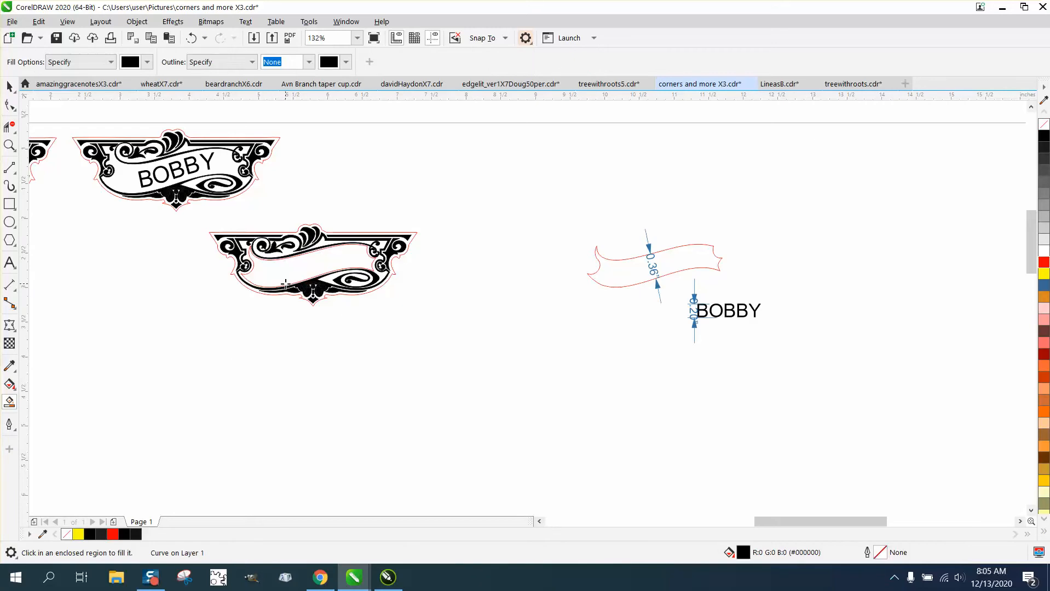
scroll(286, 284, down, 3)
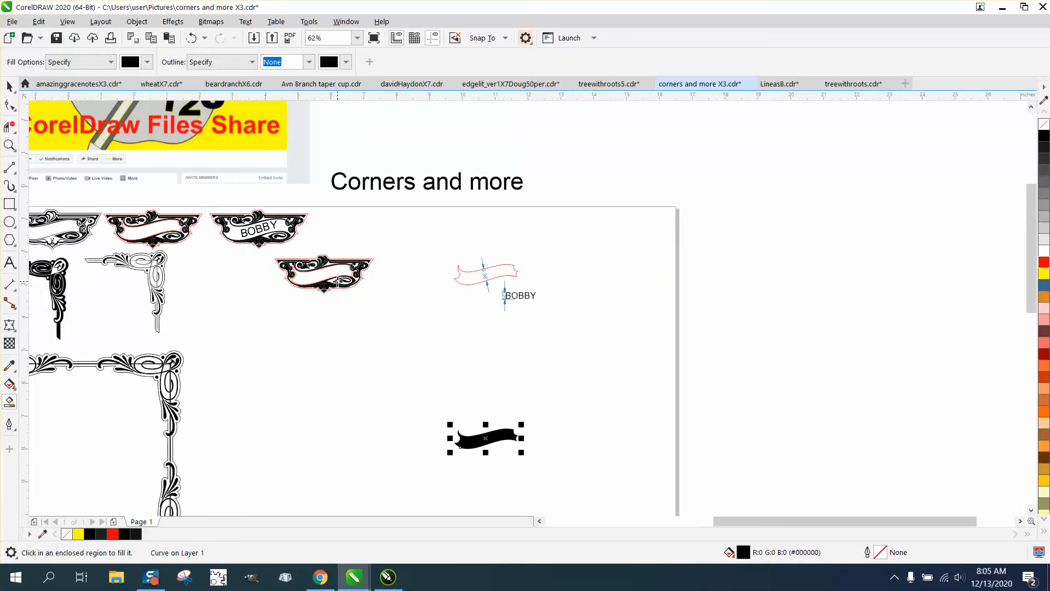
key(ctrl+z)
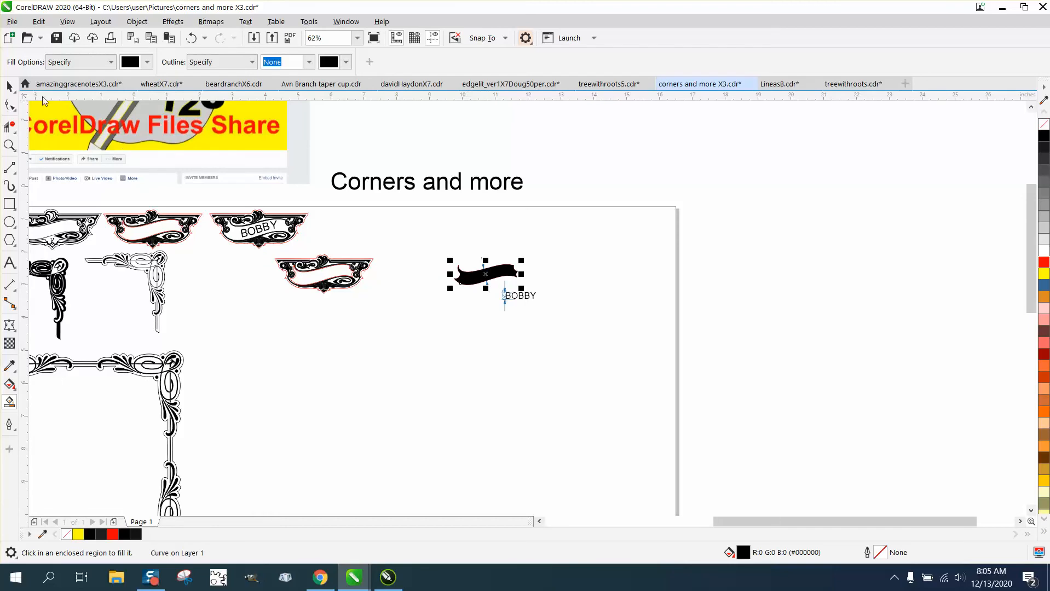
key(space)
drag(490, 272, 490, 230)
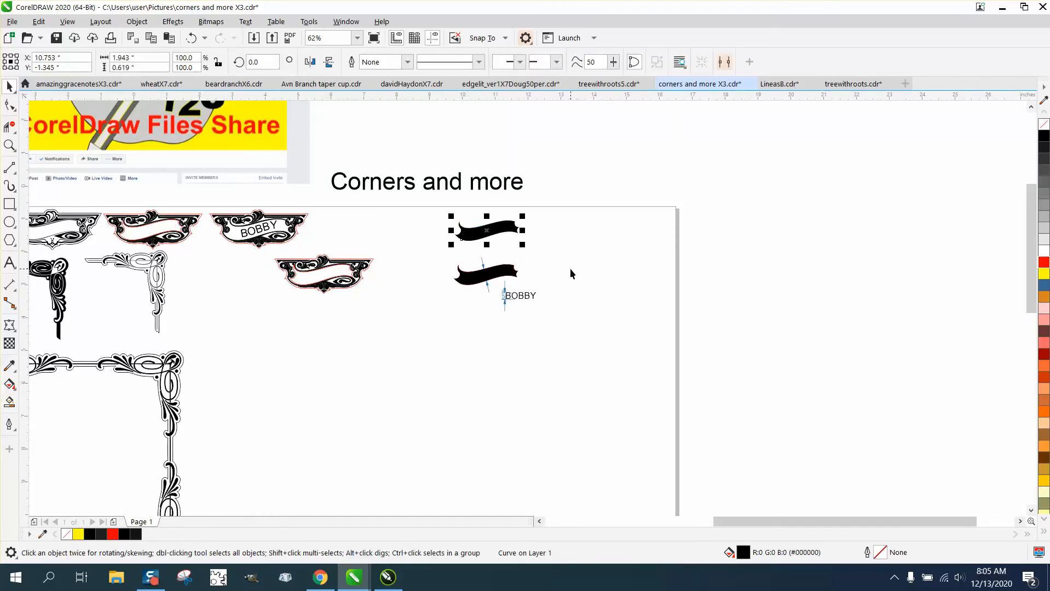
click(192, 38)
click(193, 38)
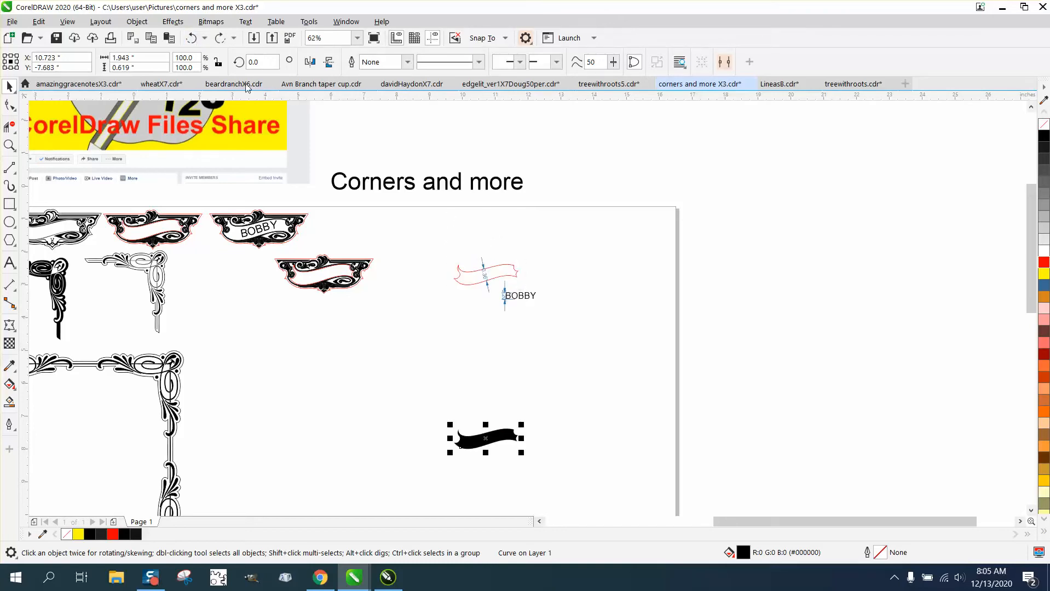
- Move the black banner up to just below the red banner outline, at about X 9.3, Y -4.0 inches
drag(479, 428, 445, 313)
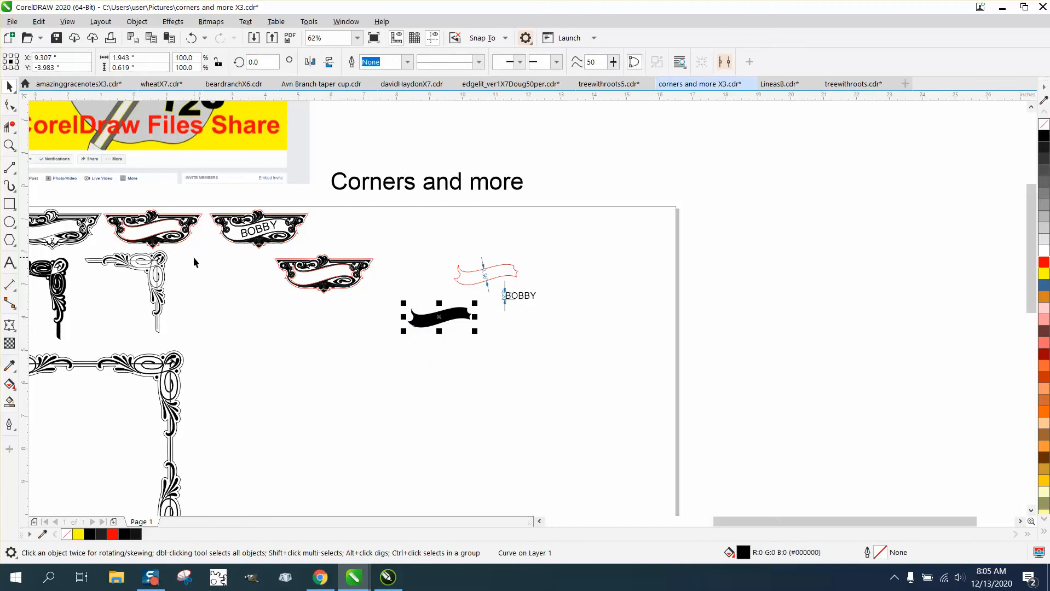
click(9, 145)
drag(430, 253, 593, 306)
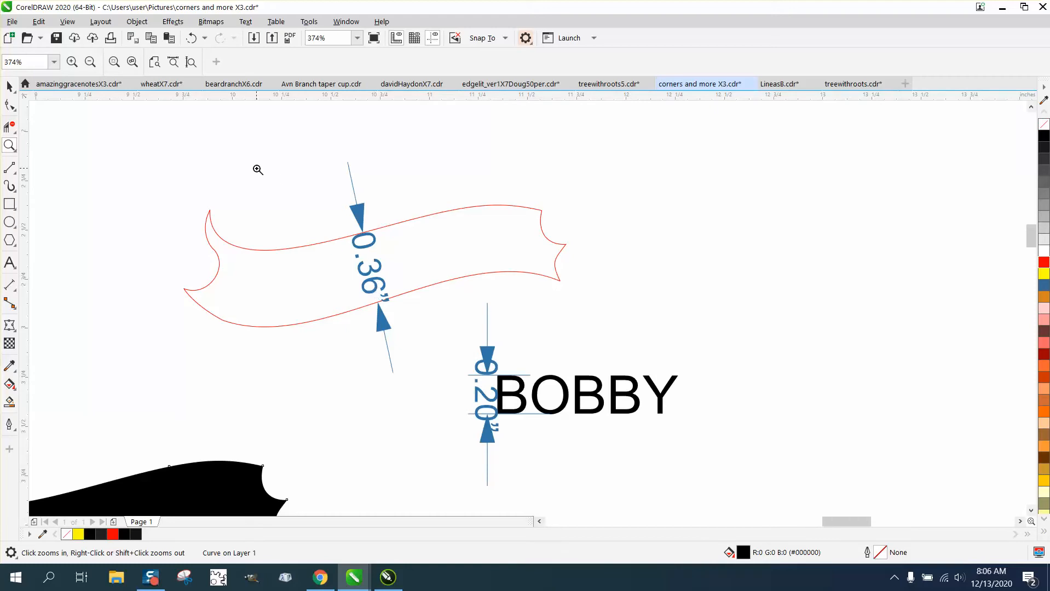
- Duplicate the dimensioned red banner outline in place
click(10, 85)
scroll(478, 236, down, 2)
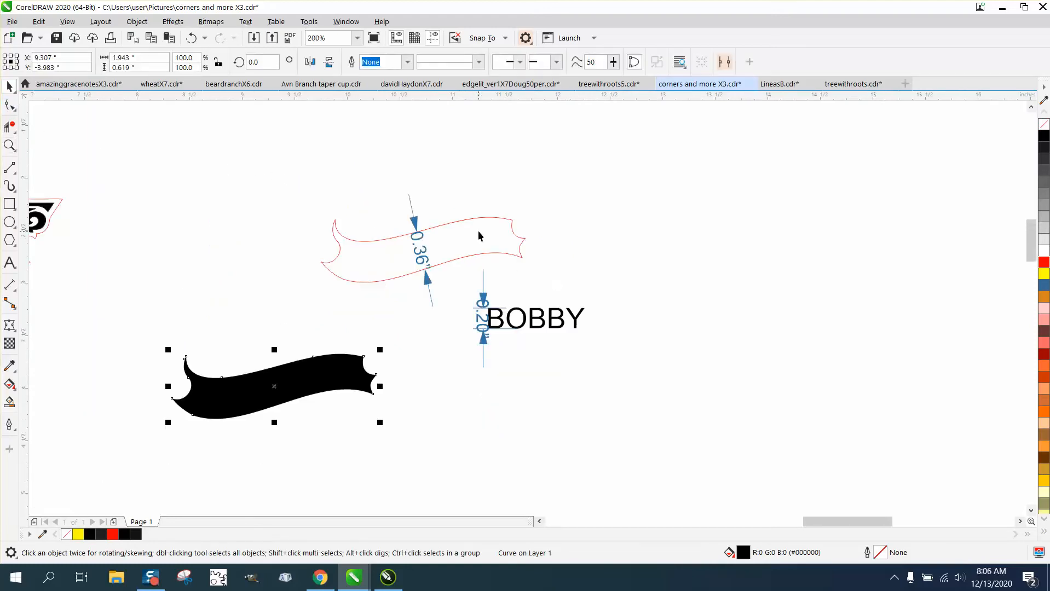
click(476, 218)
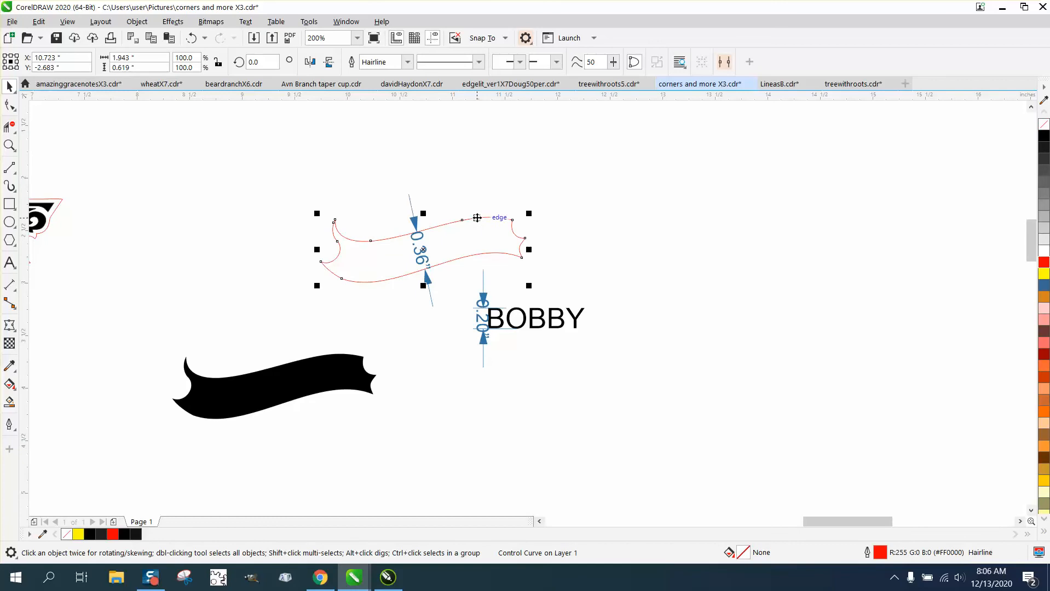
key(plus)
key(Page_Down)
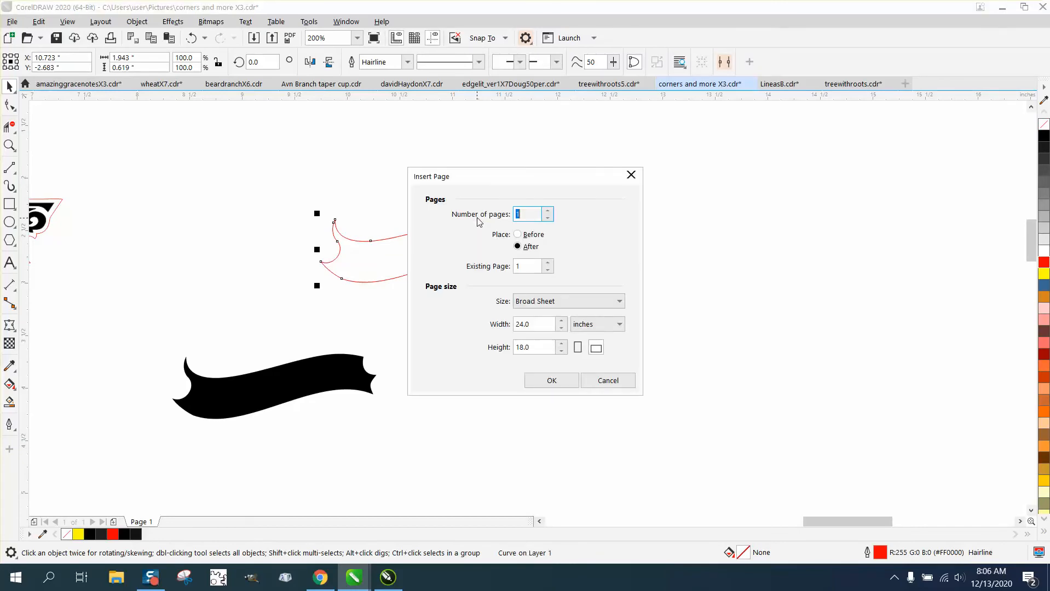
click(617, 377)
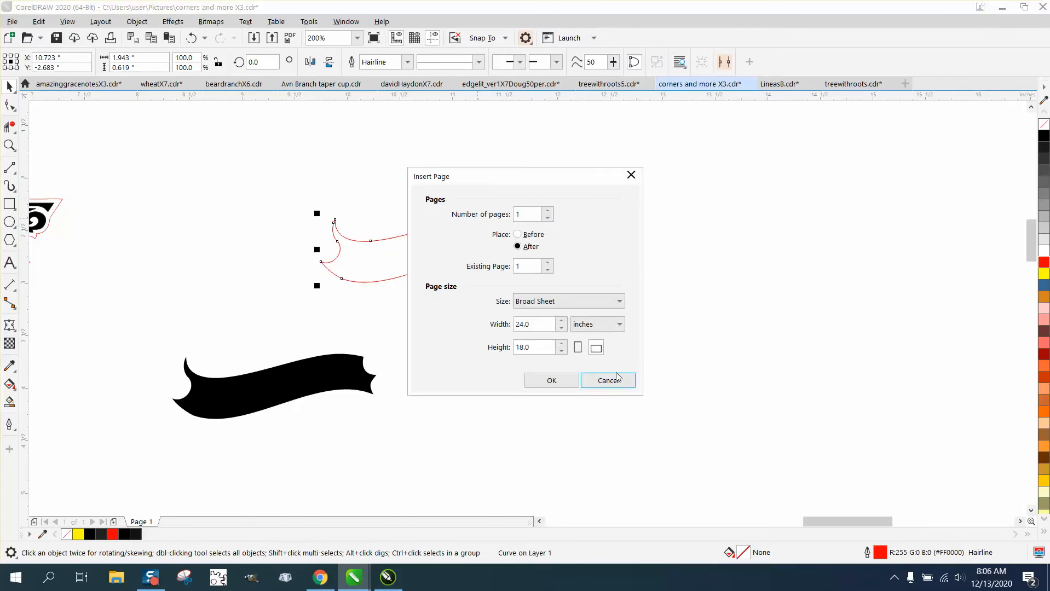
key(Tab)
click(616, 380)
- Move the duplicate banner outline 5 inches to the right and apply a one-step inside contour with a 0.08 inch offset
key(shift+Right)
scroll(584, 380, down, 1)
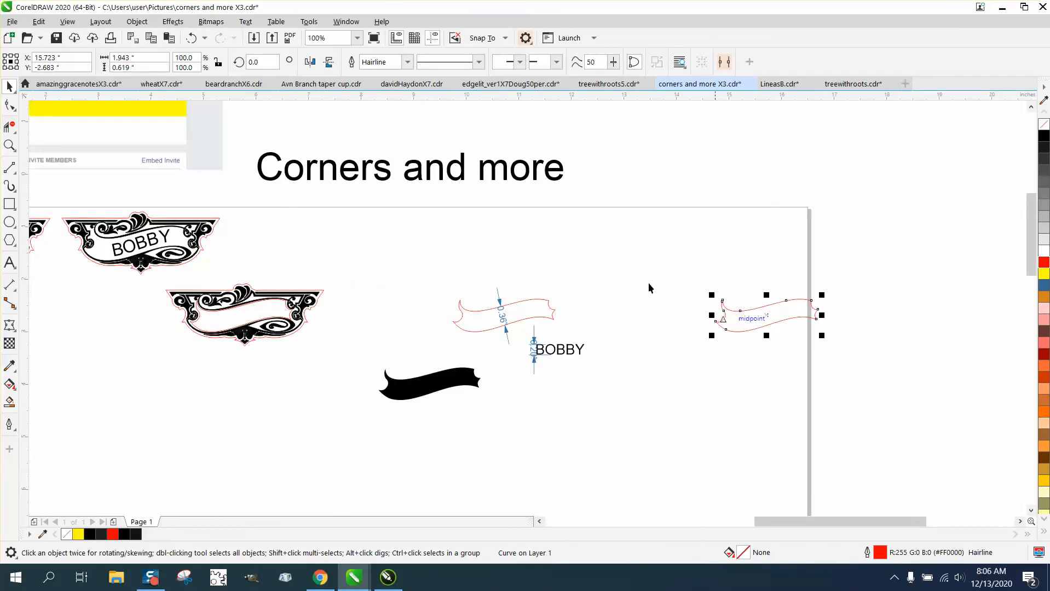
click(185, 23)
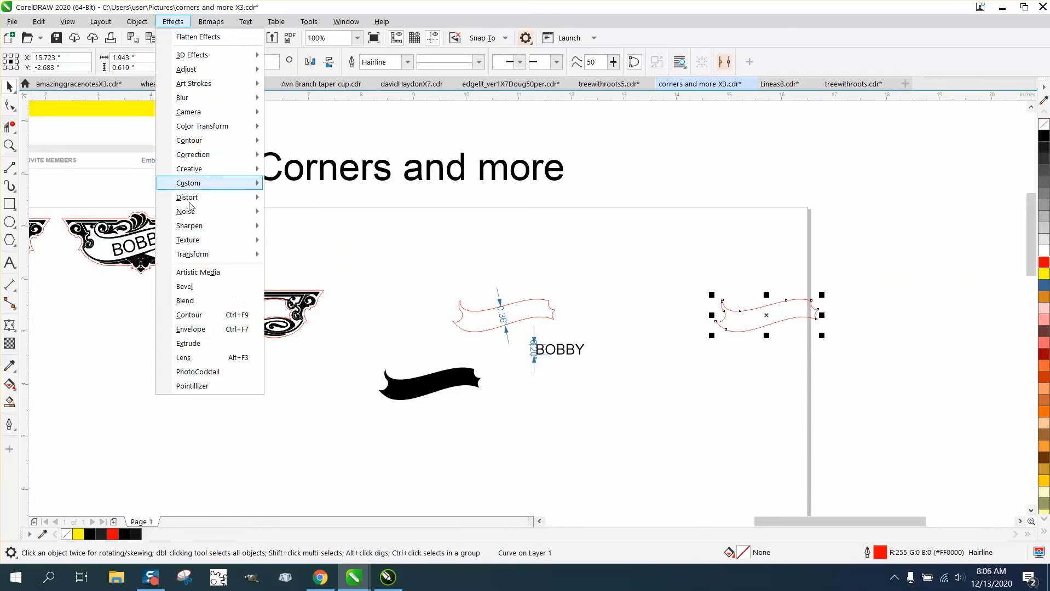
click(189, 315)
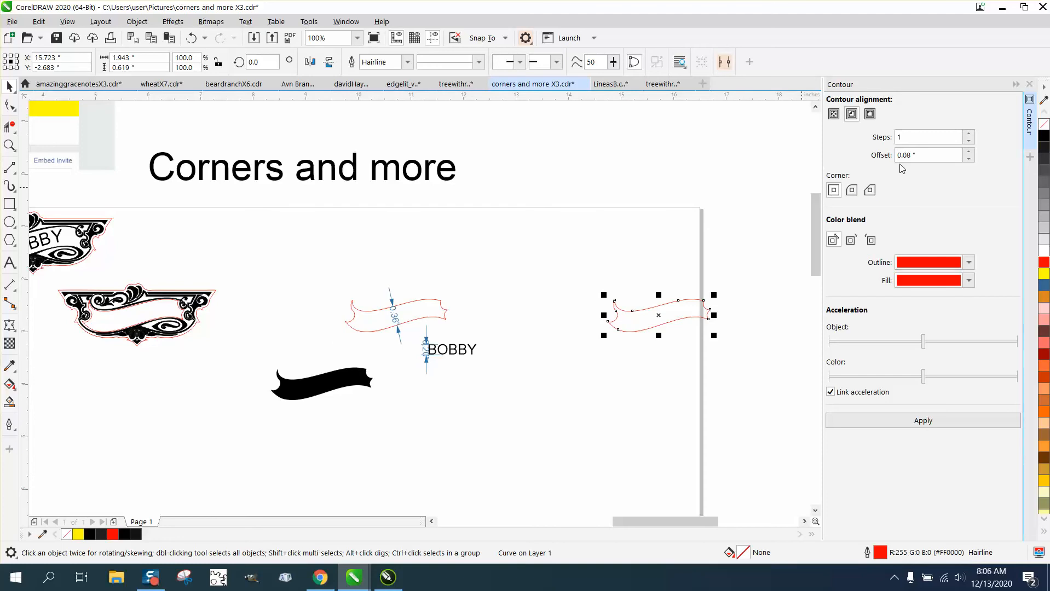
click(913, 155)
click(925, 420)
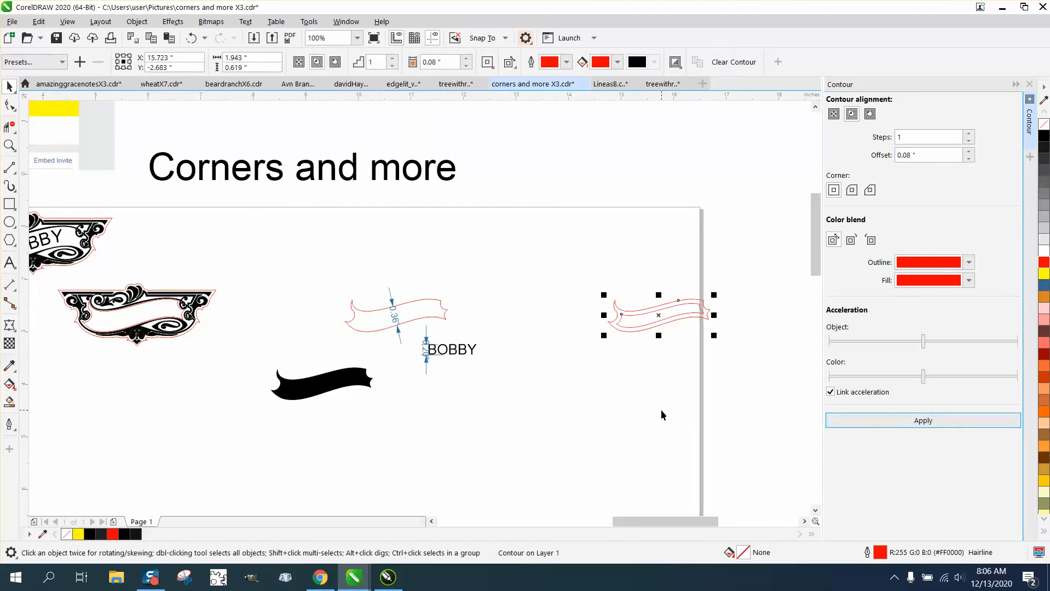
click(1029, 84)
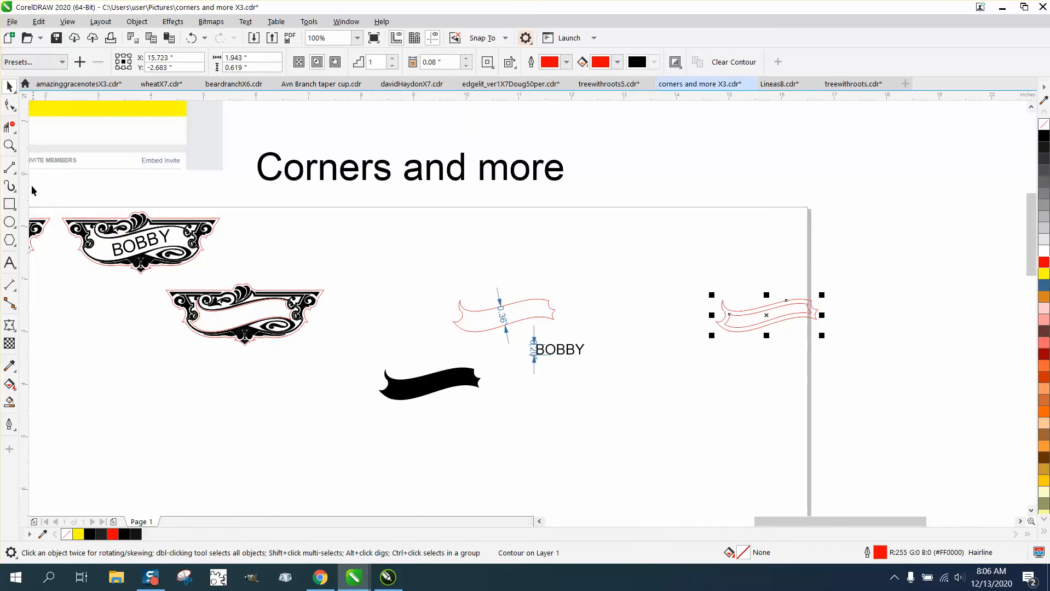
- Break the duplicate banner's contour apart and delete the outer outline, keeping the inner one
click(10, 145)
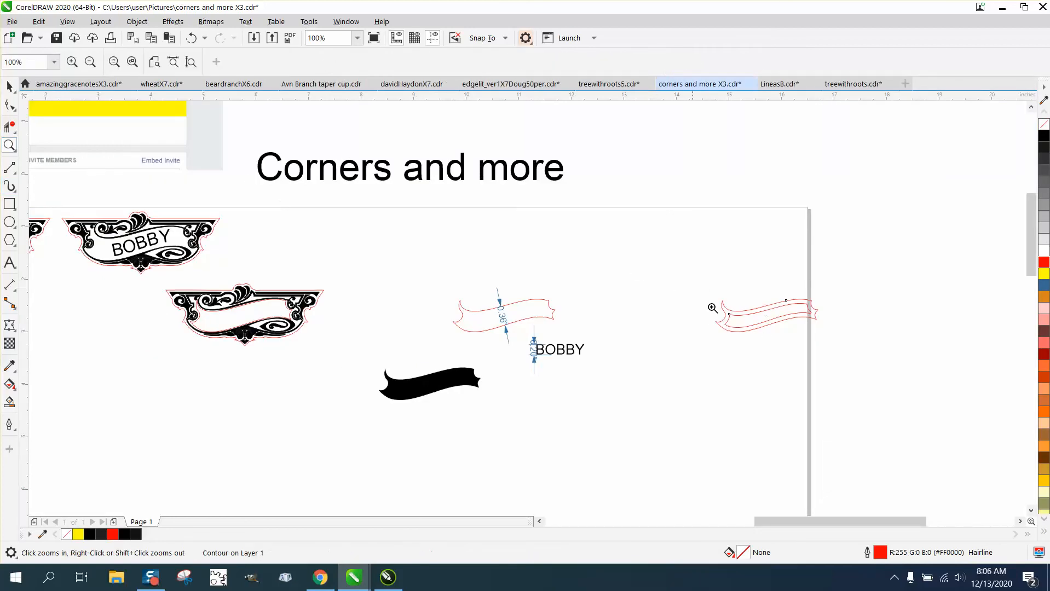
drag(712, 308, 859, 368)
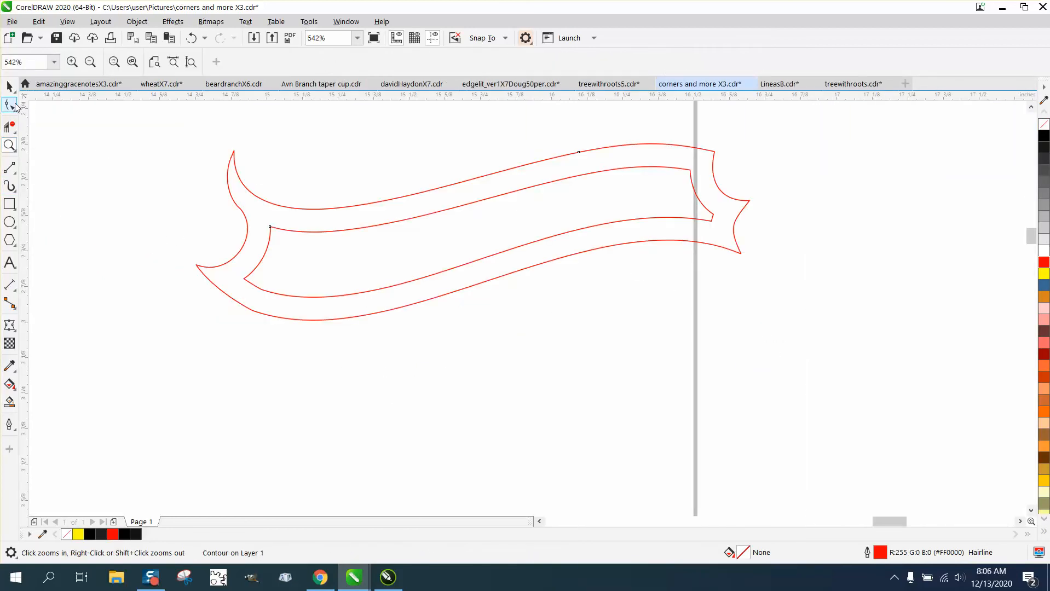
click(11, 90)
drag(134, 126, 239, 188)
drag(824, 304, 825, 304)
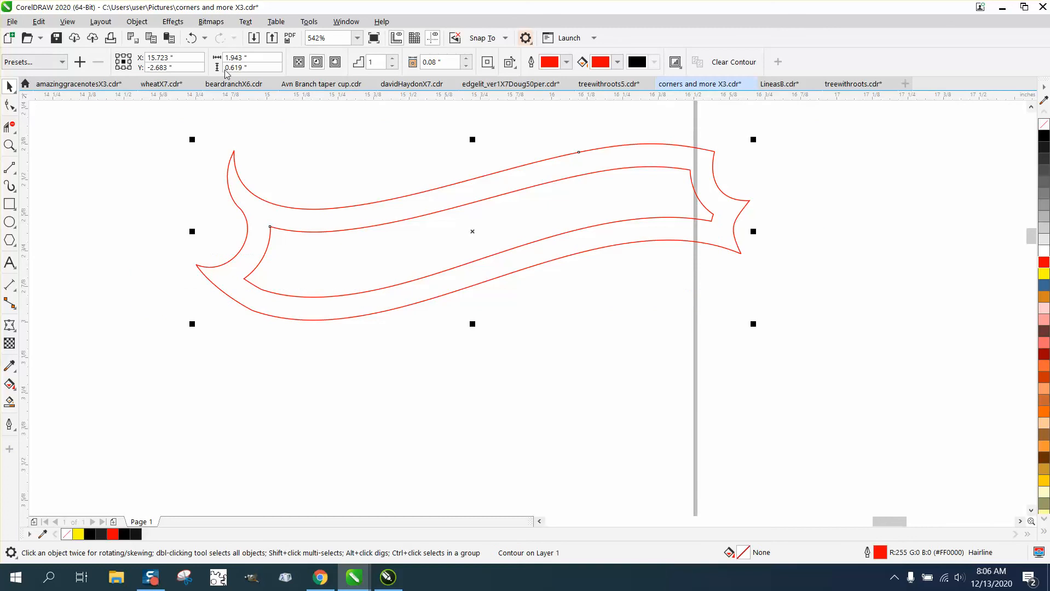
click(172, 21)
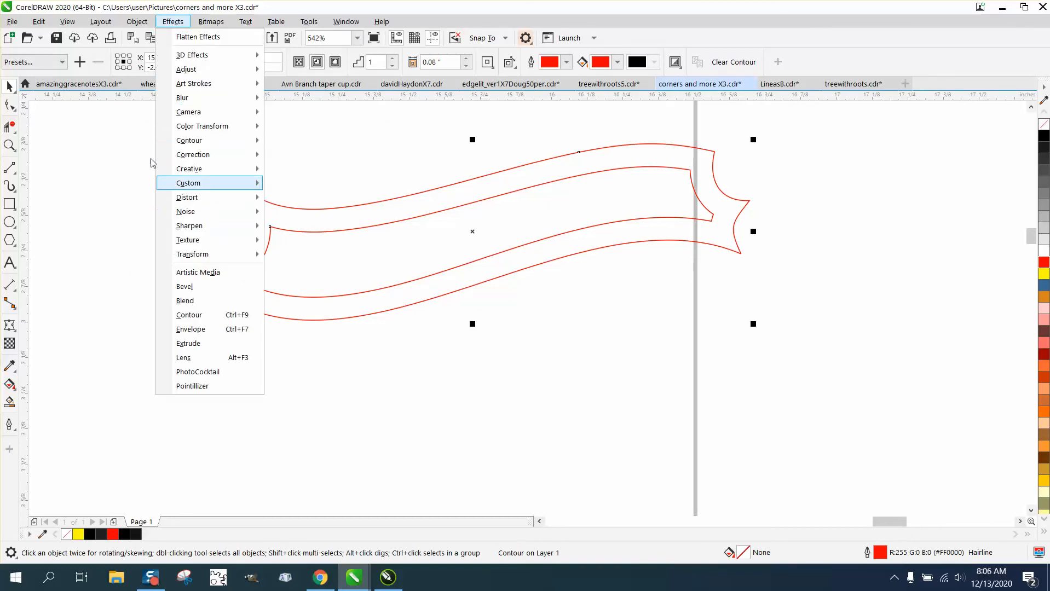
mouse_move(138, 21)
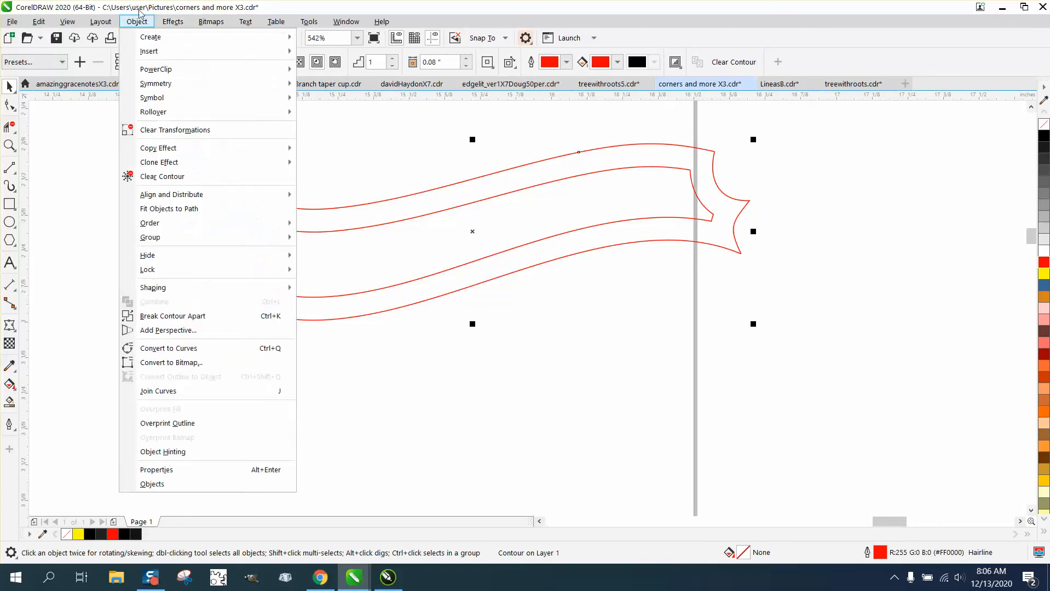
click(184, 315)
click(207, 329)
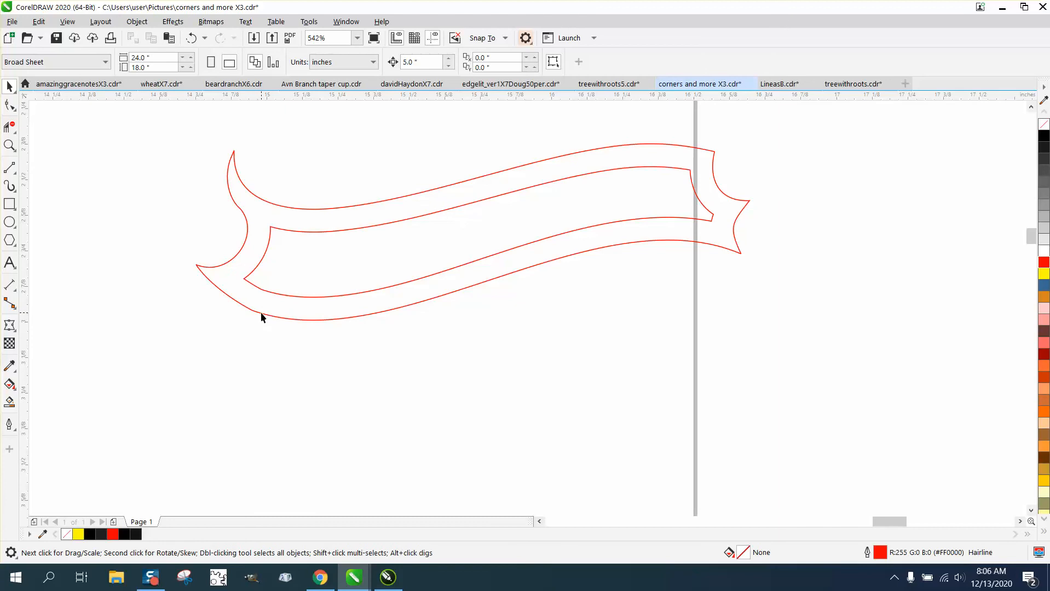
click(262, 314)
key(Delete)
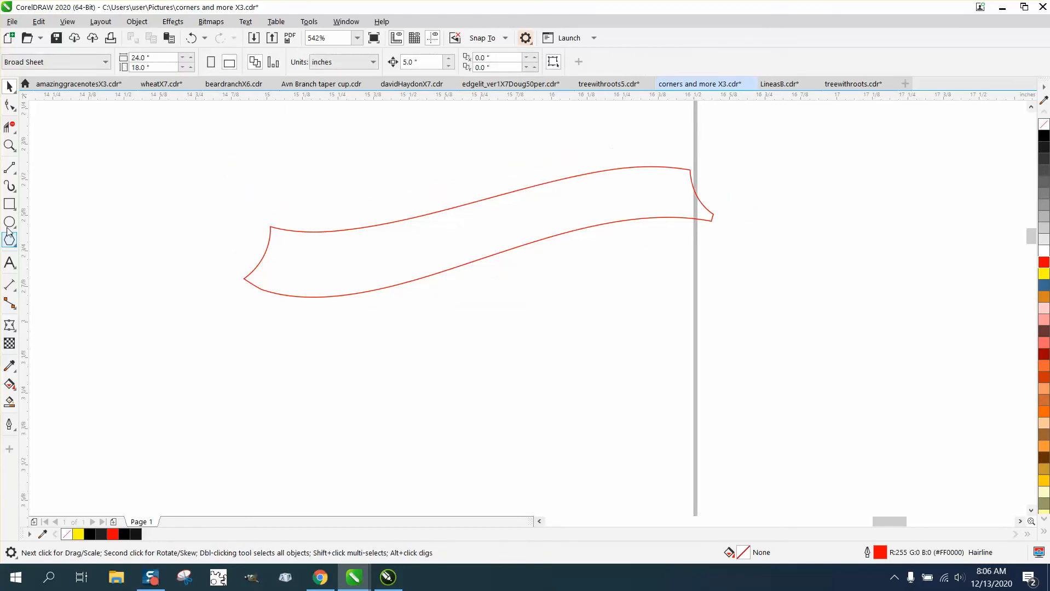
- Draw two short slanted cutting lines across the inner banner outline's lower edge, one near its left end and one near its right end
click(9, 168)
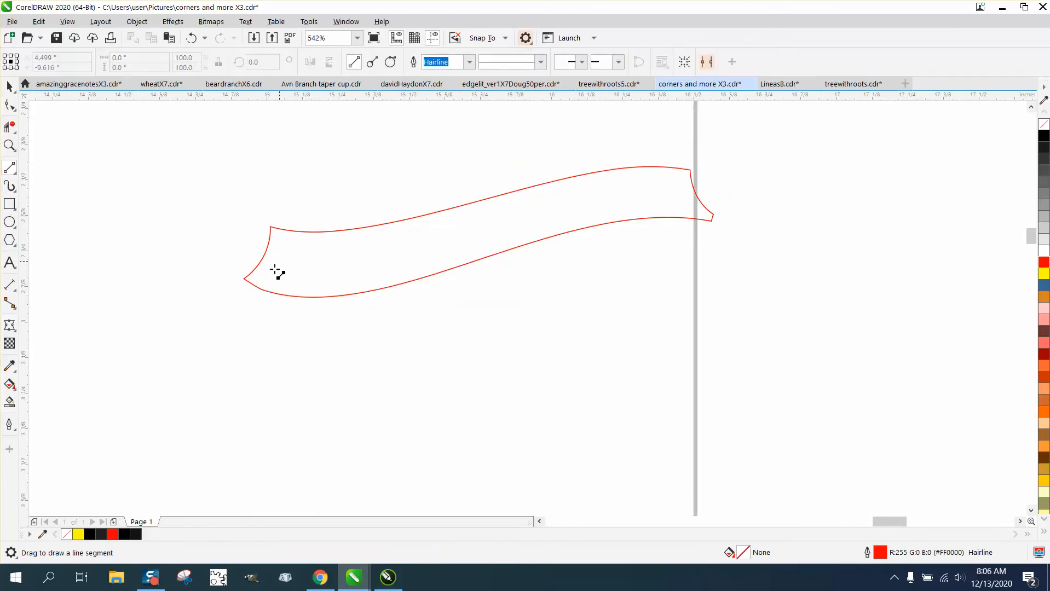
drag(279, 262, 246, 317)
drag(661, 206, 674, 242)
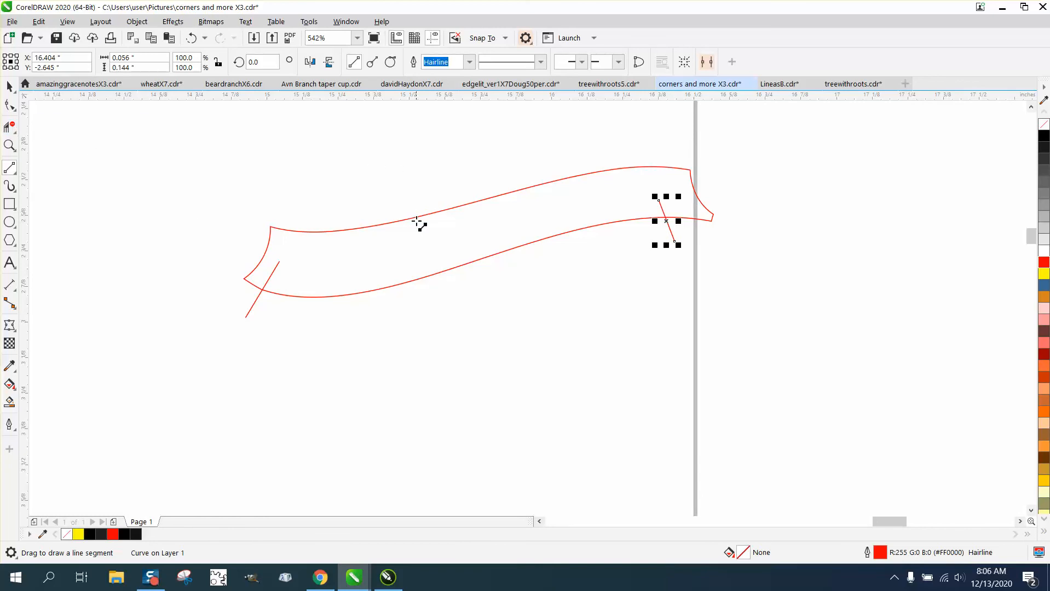
- Remove the banner outline's upper edge and ends with Virtual Segment Delete, and delete both cutting lines, keeping only the lower wavy curve
click(9, 126)
drag(335, 177, 370, 240)
click(10, 86)
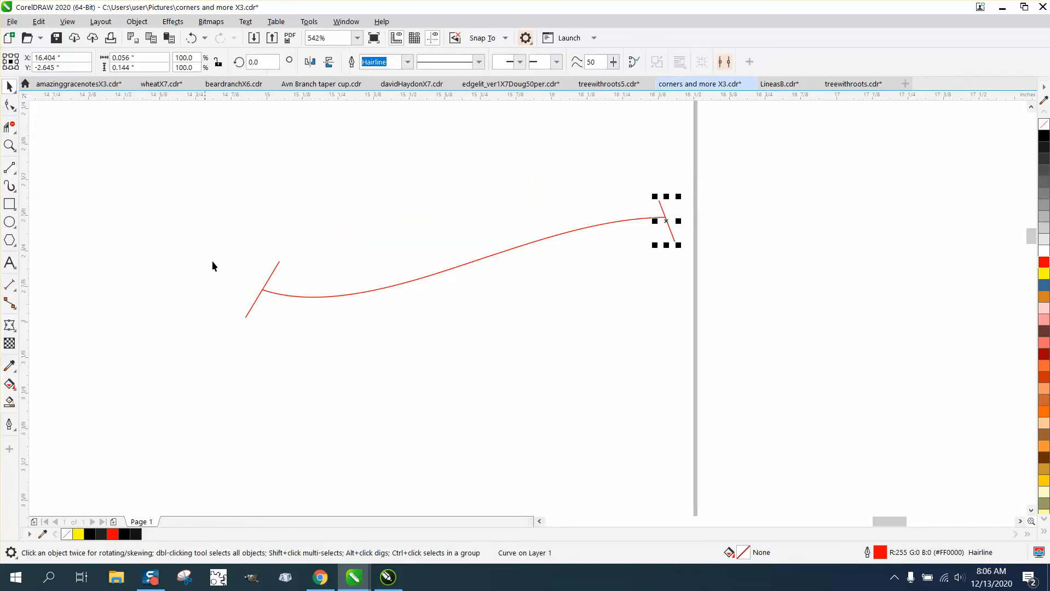
click(252, 307)
key(Delete)
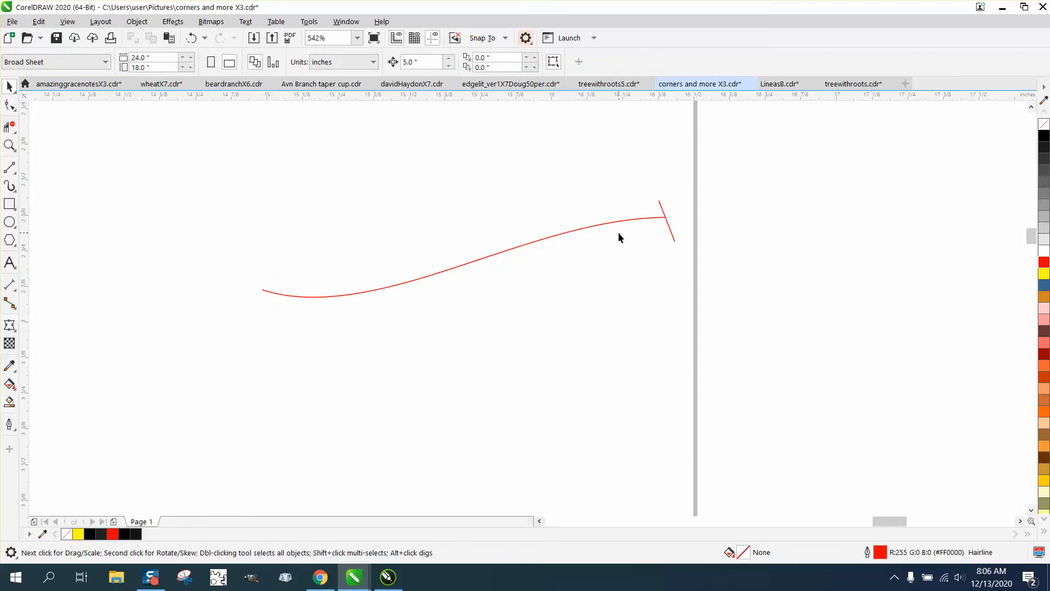
click(673, 237)
key(Delete)
- Move the BOBBY text just above the red wavy curve and delete the dimension line attached to it
scroll(583, 261, down, 3)
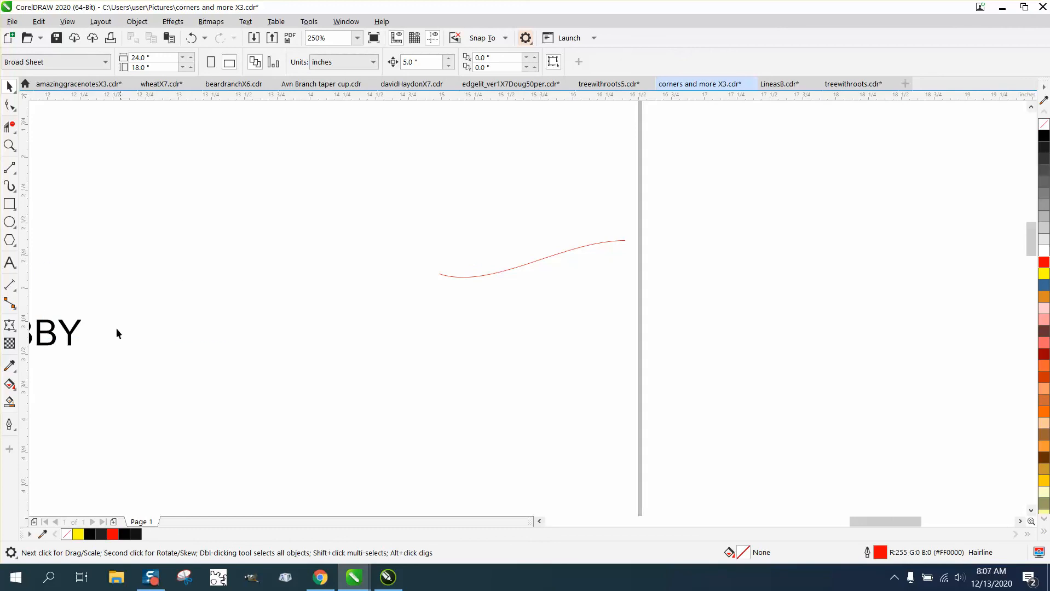
drag(77, 332, 546, 194)
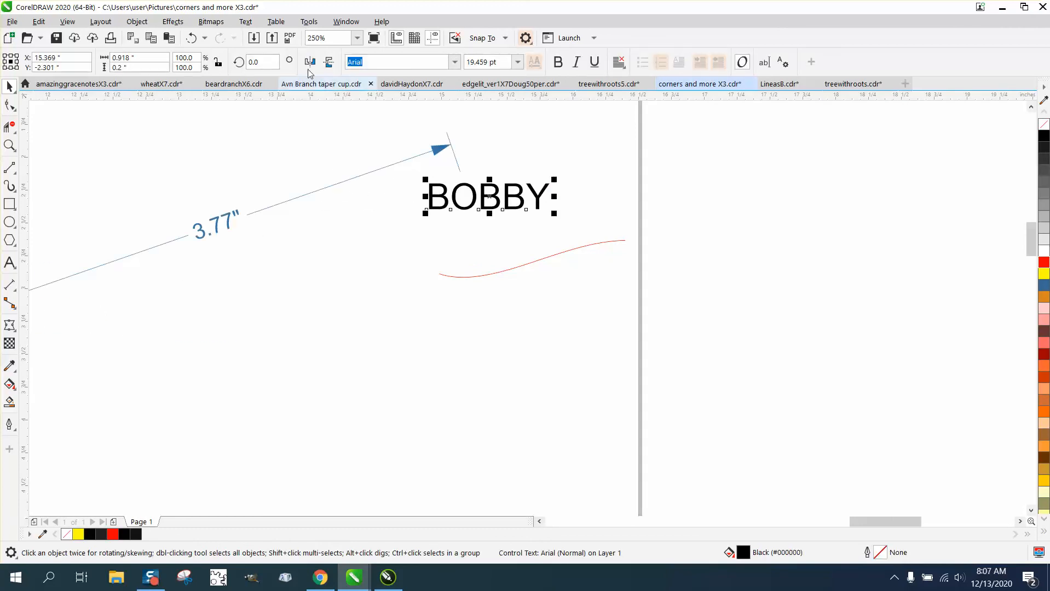
click(460, 149)
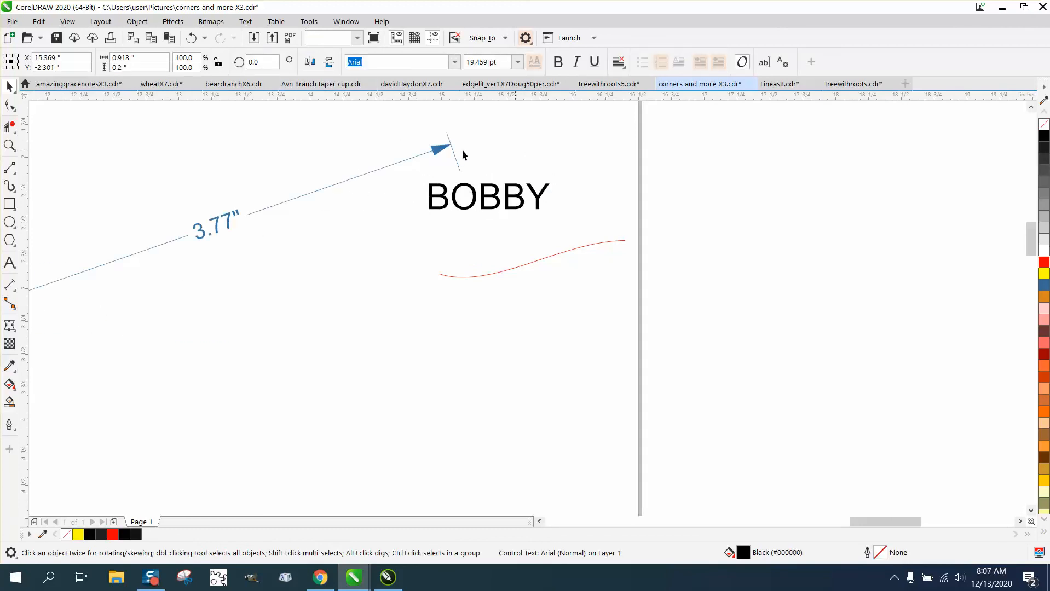
key(Delete)
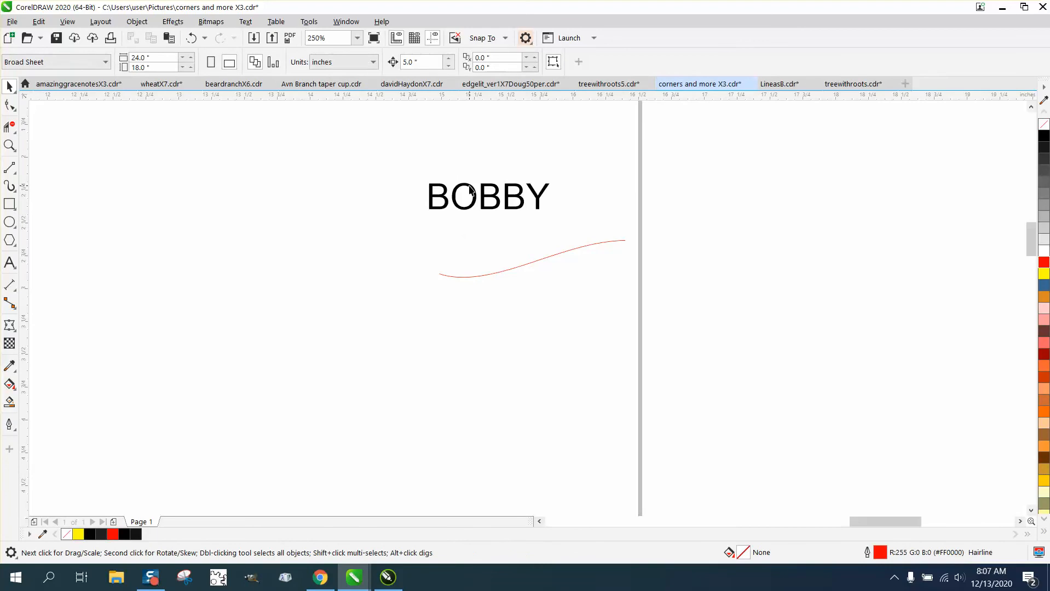
- Fit the BOBBY text to the red wavy curve as its path, with an offset of about 0.253 inch
click(467, 186)
click(245, 21)
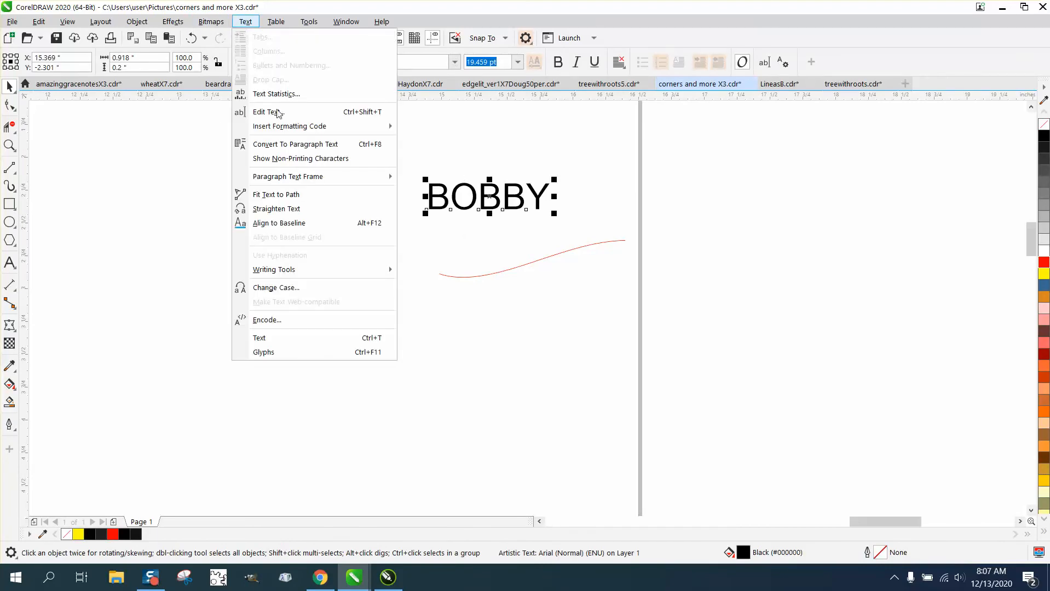
click(292, 197)
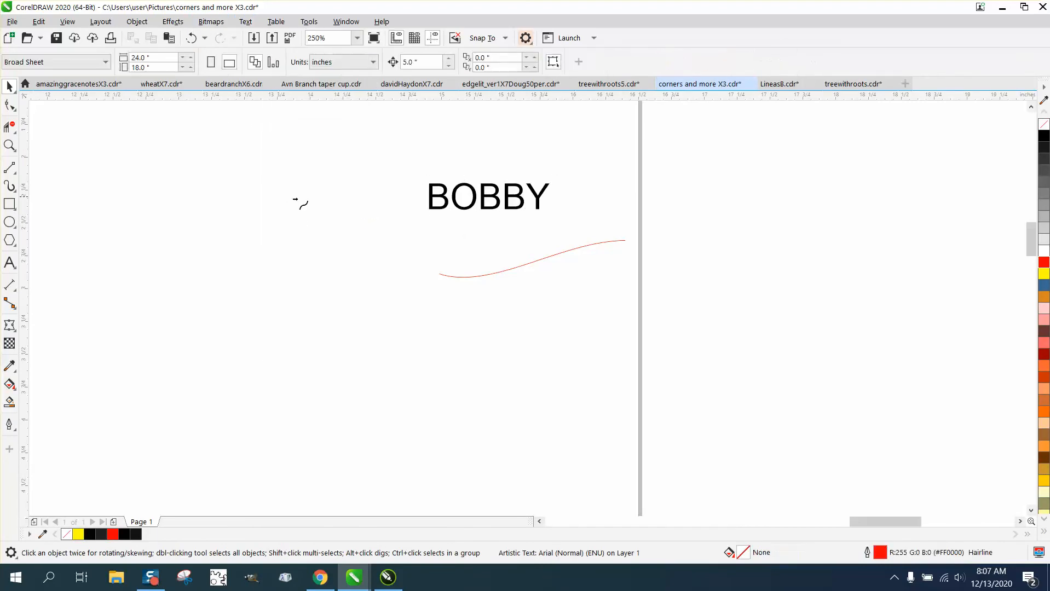
click(475, 275)
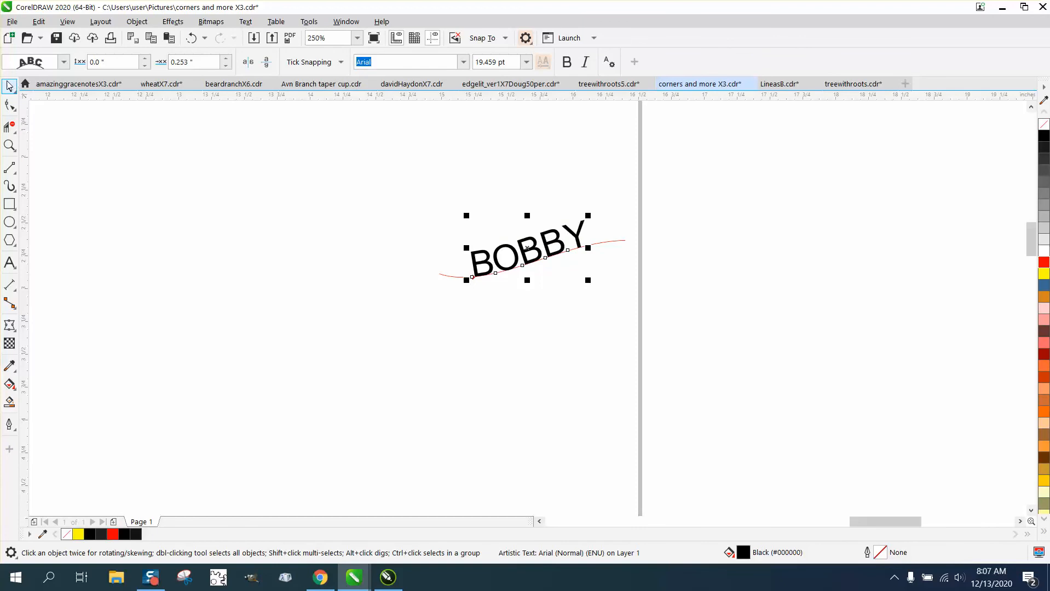
- Break the BOBBY text apart from its path and delete the red wavy curve
drag(419, 196, 644, 290)
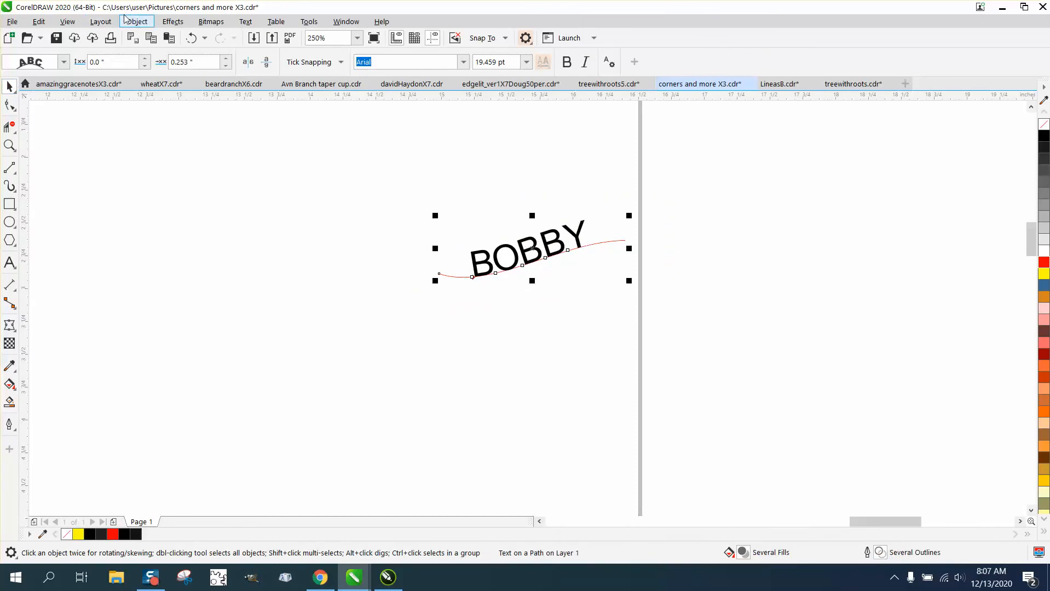
click(137, 22)
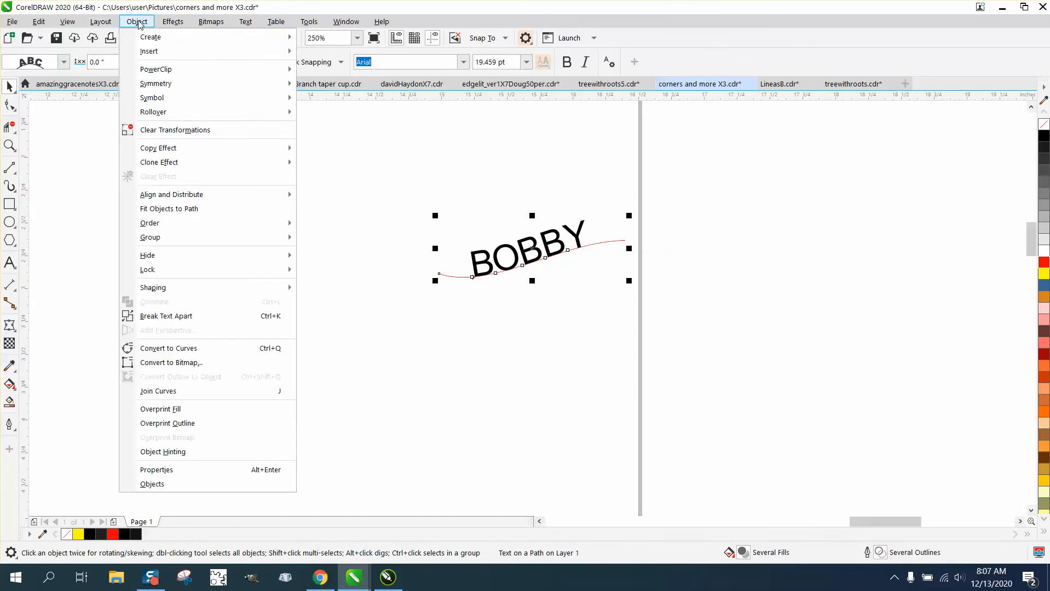
click(188, 316)
click(443, 278)
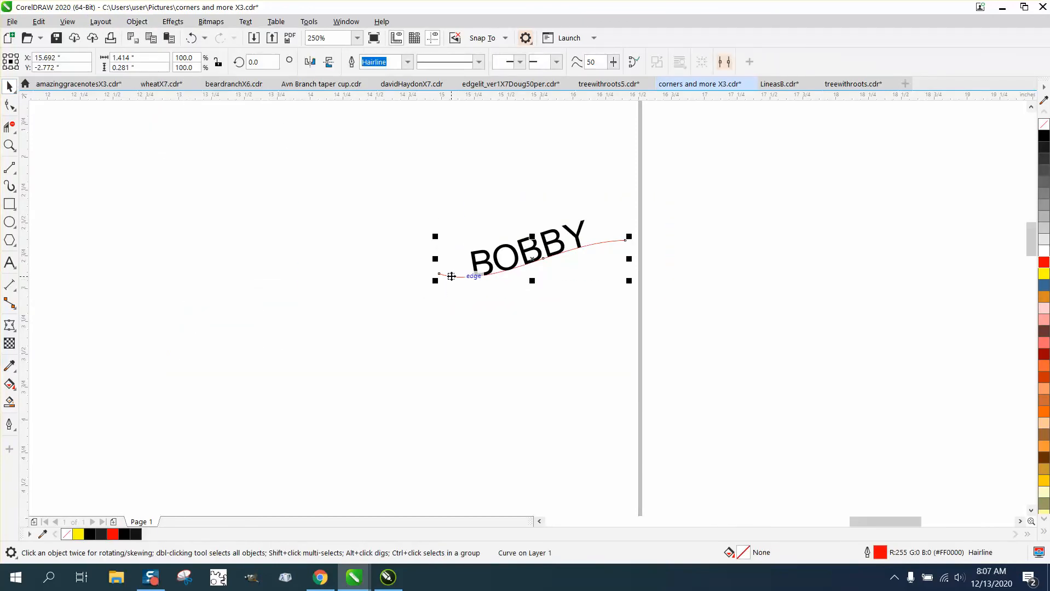
key(Delete)
- Move the curved BOBBY text 10 inches to the left, into the banner of the lower ornate nameplate
click(519, 265)
scroll(732, 278, down, 2)
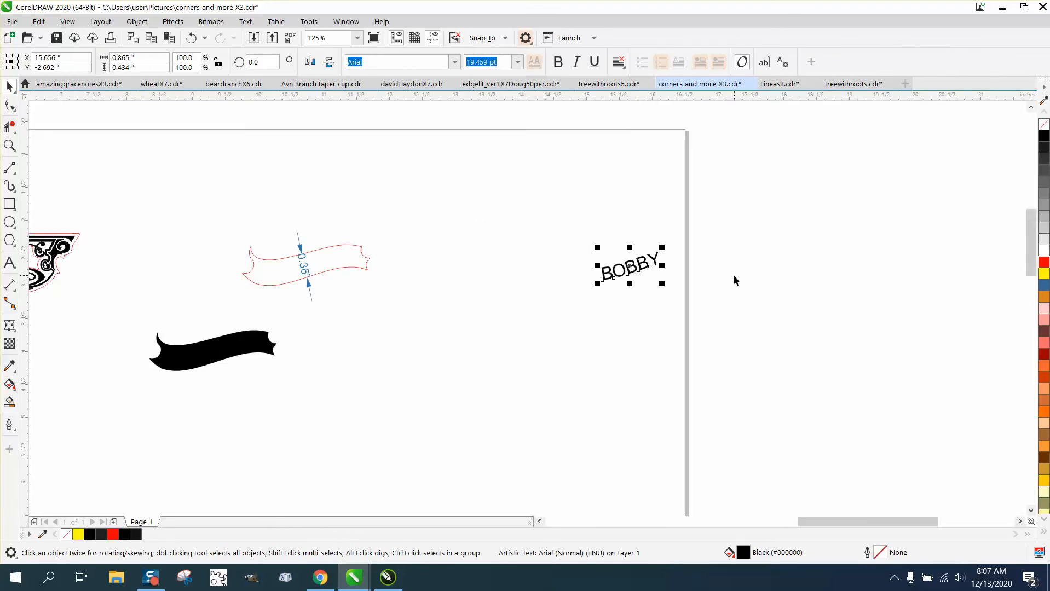
key(Left)
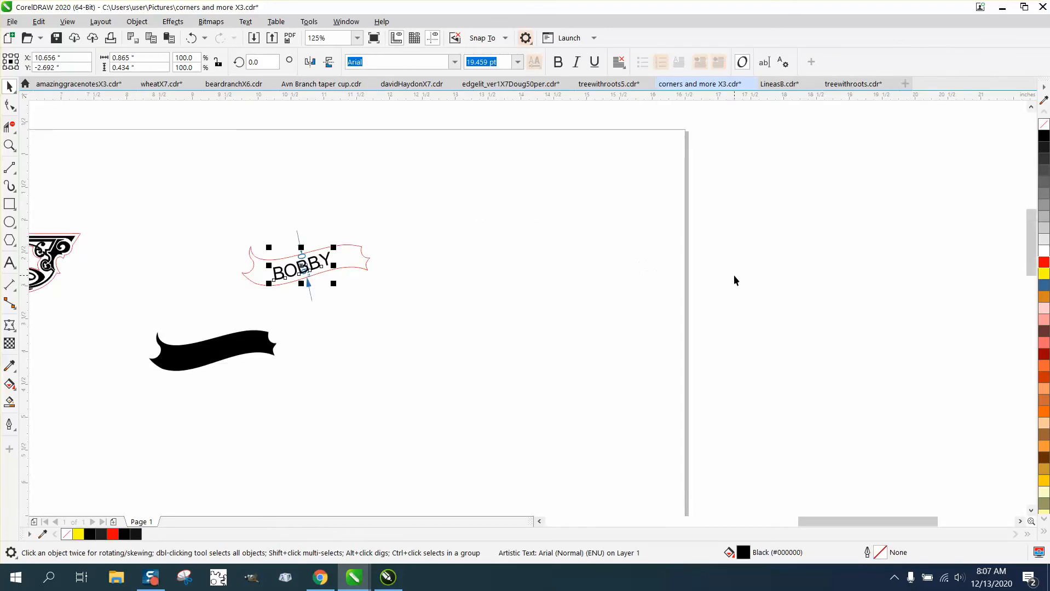
scroll(734, 280, down, 1)
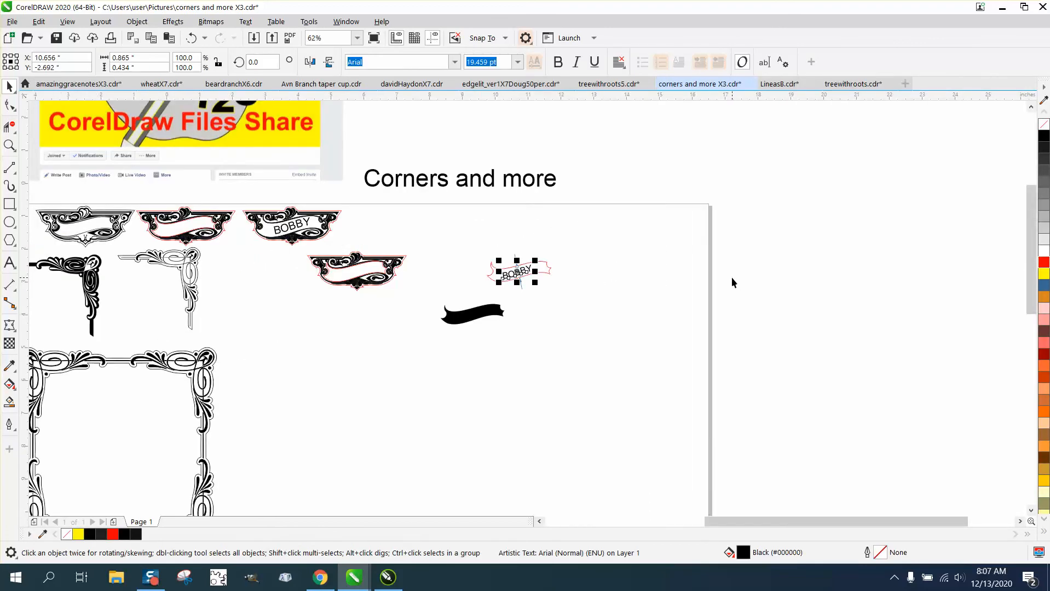
key(Left)
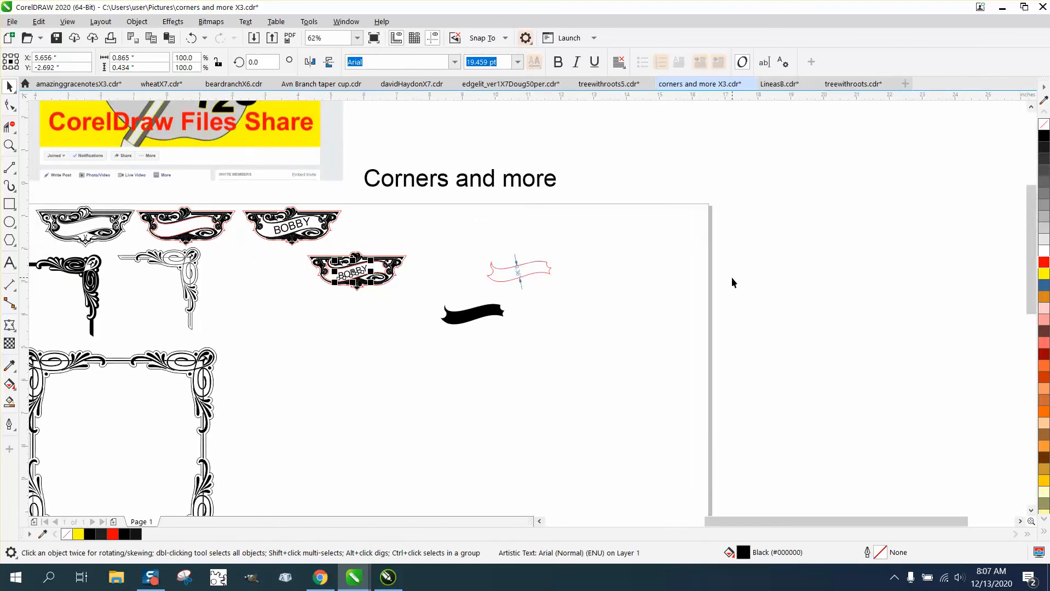
- Enlarge the curved BOBBY text slightly about its center so it fills more of the lower nameplate's banner
click(11, 145)
drag(299, 237, 457, 307)
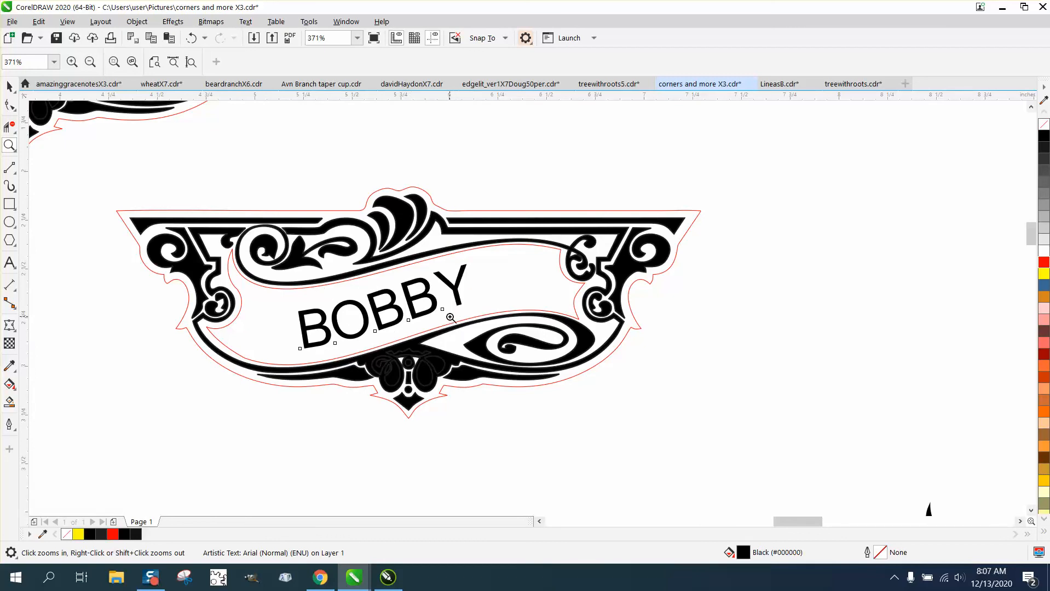
right_click(439, 292)
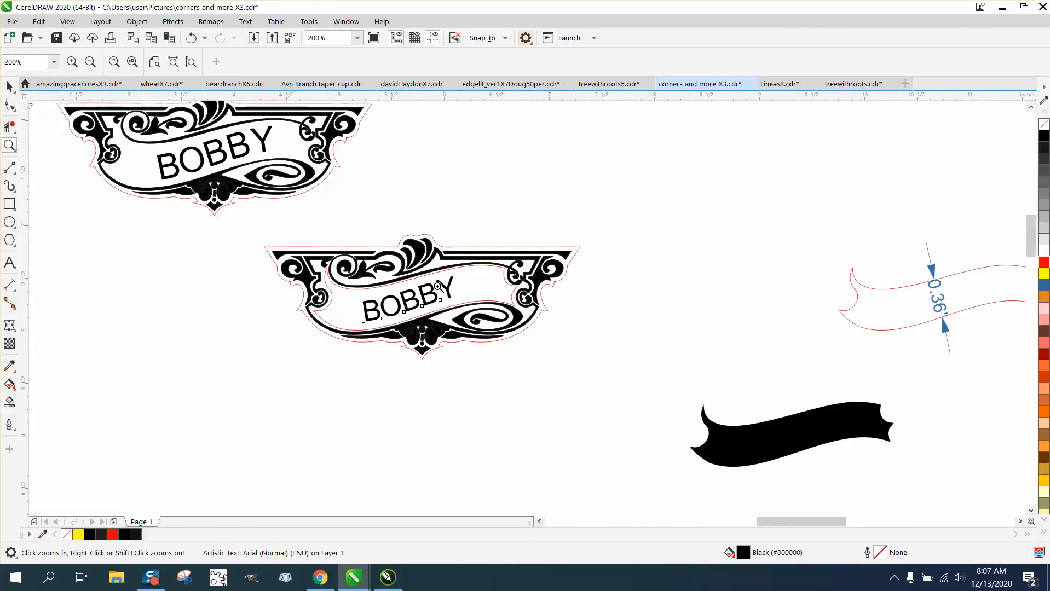
key(space)
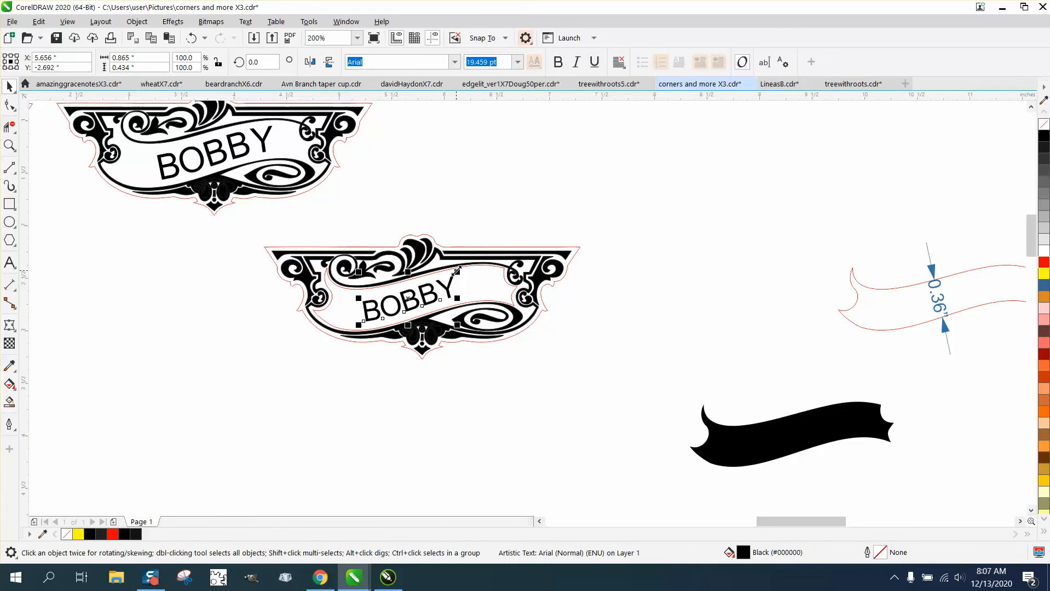
drag(457, 270, 471, 263)
click(490, 221)
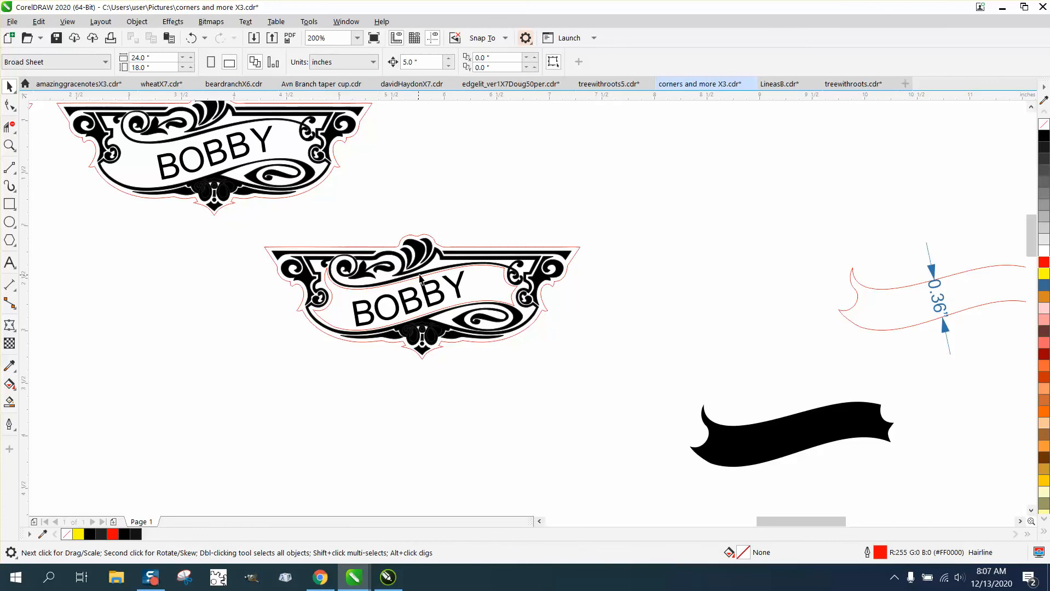
- Delete the leftover red banner outline with its dimension and the black banner beside the nameplate
scroll(423, 273, down, 2)
drag(536, 297, 779, 387)
key(Delete)
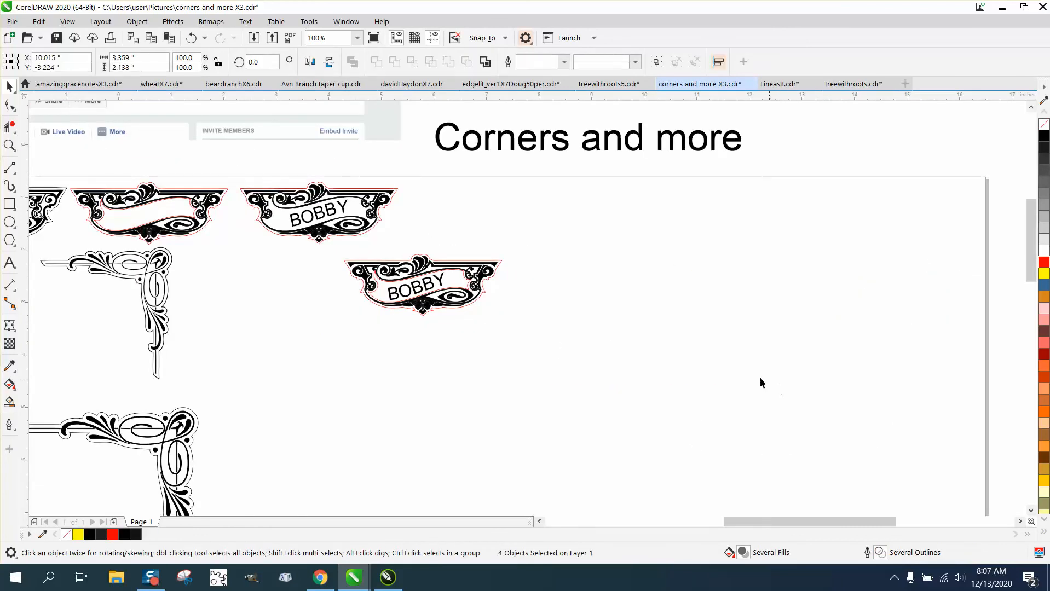
scroll(488, 288, down, 2)
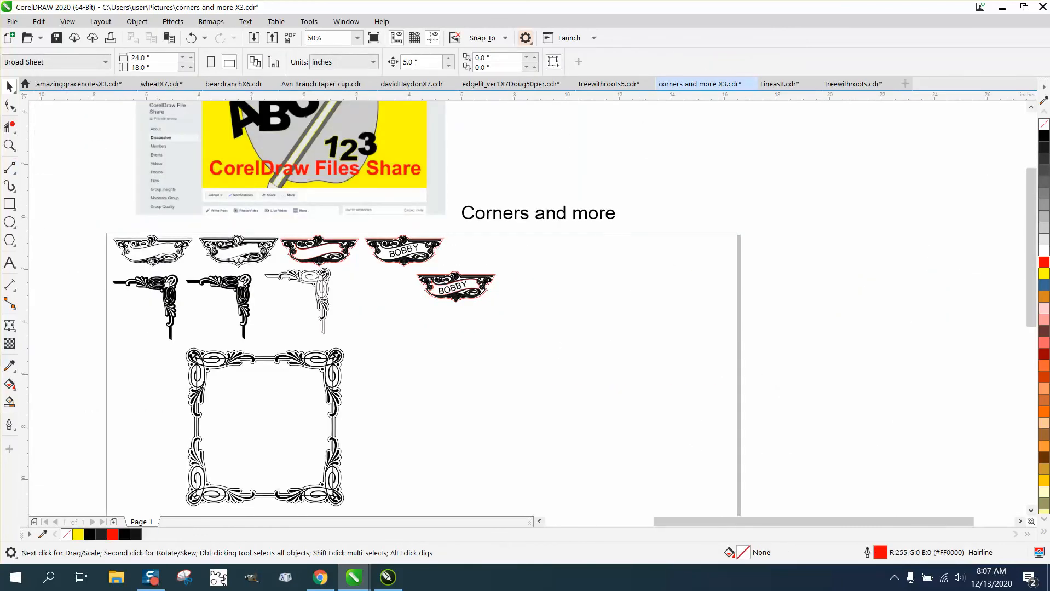
click(9, 145)
drag(101, 228, 511, 394)
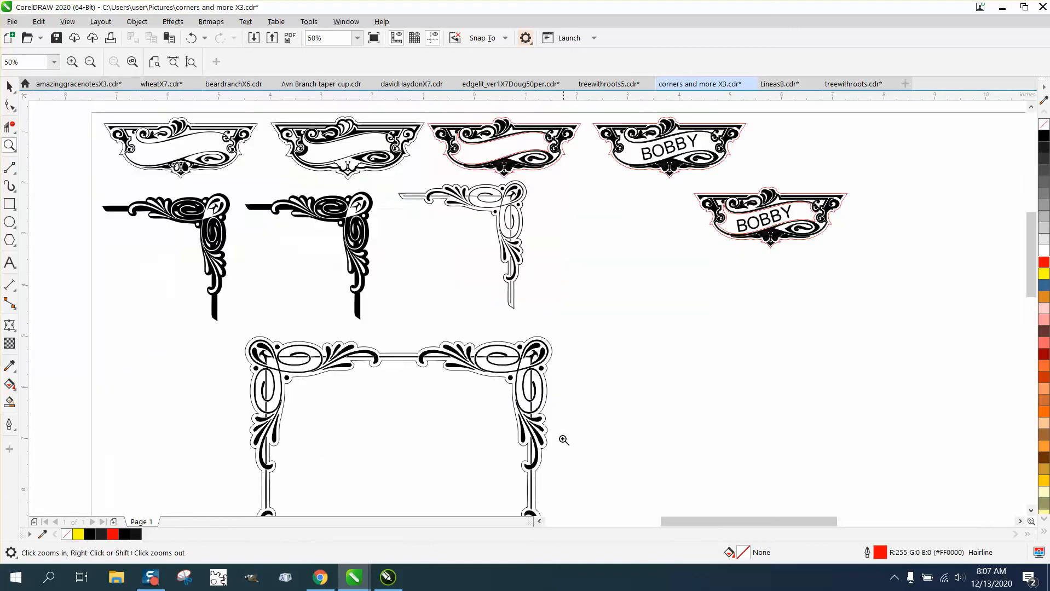
scroll(404, 296, down, 2)
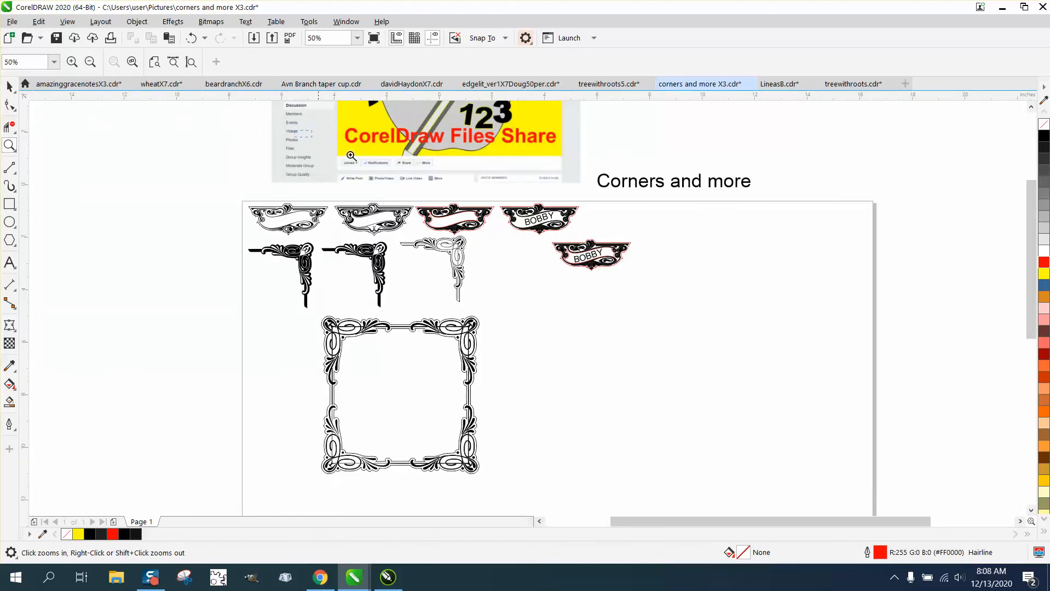
drag(350, 155, 617, 231)
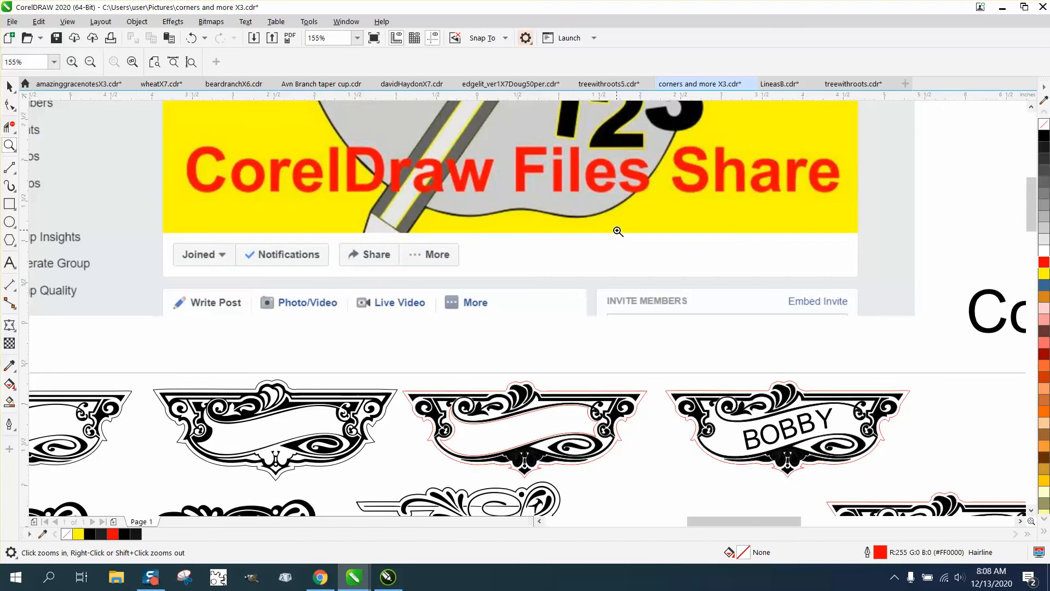